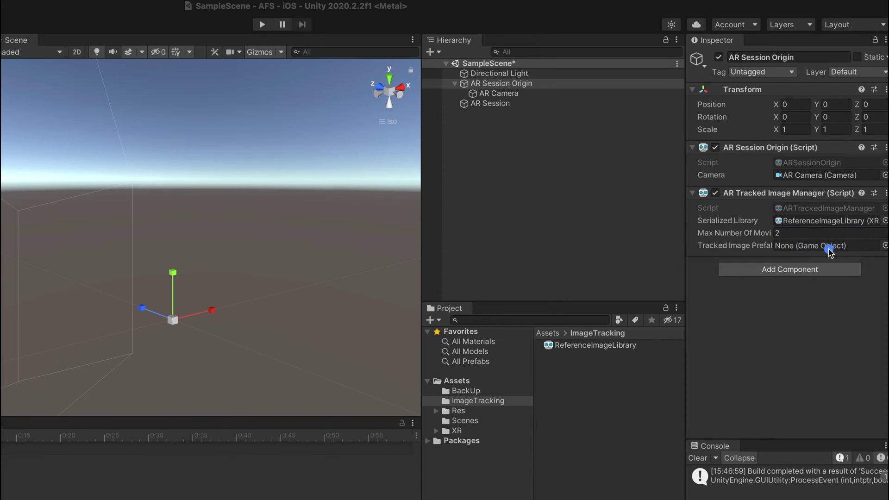
- Give AR Session Origin an AR Tracked Image Manager using ReferenceImageLibrary with 2 max moving images
{"action": "left_click", "coordinate": [786, 250]}
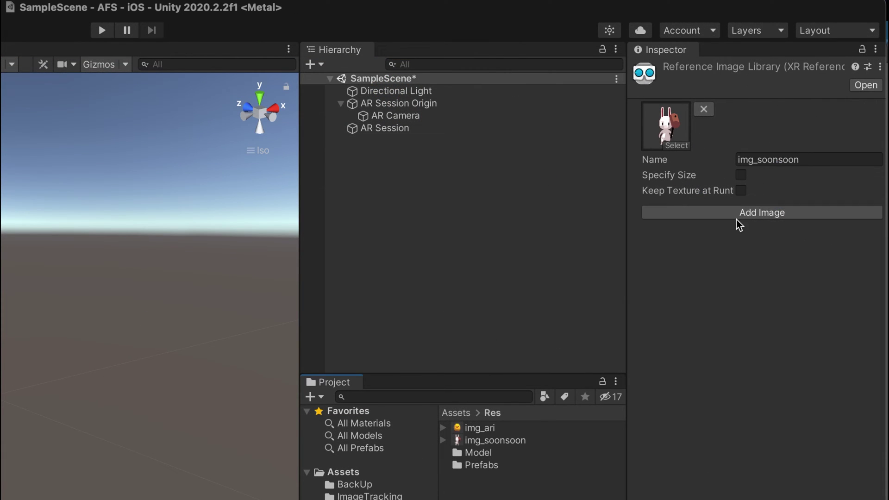
- Add img_ari as a second reference image with a specified physical size
{"action": "left_click", "coordinate": [738, 214]}
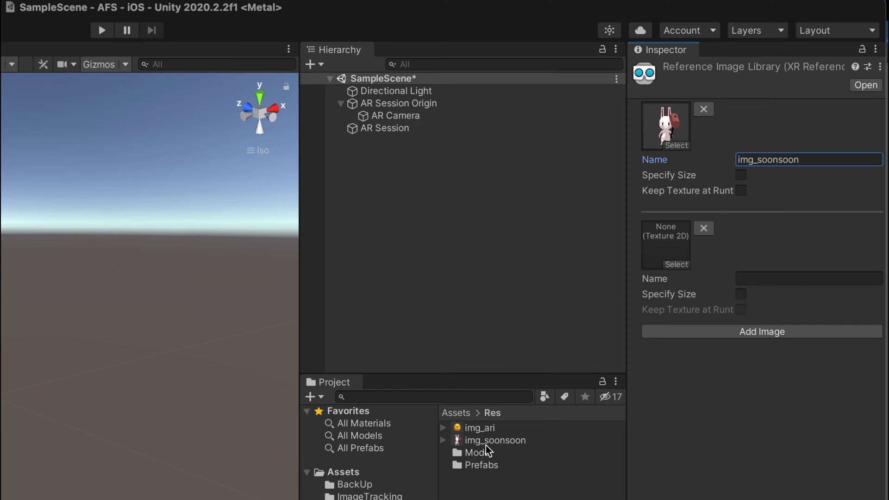
{"action": "left_click_drag", "start_coordinate": [482, 429], "coordinate": [674, 237]}
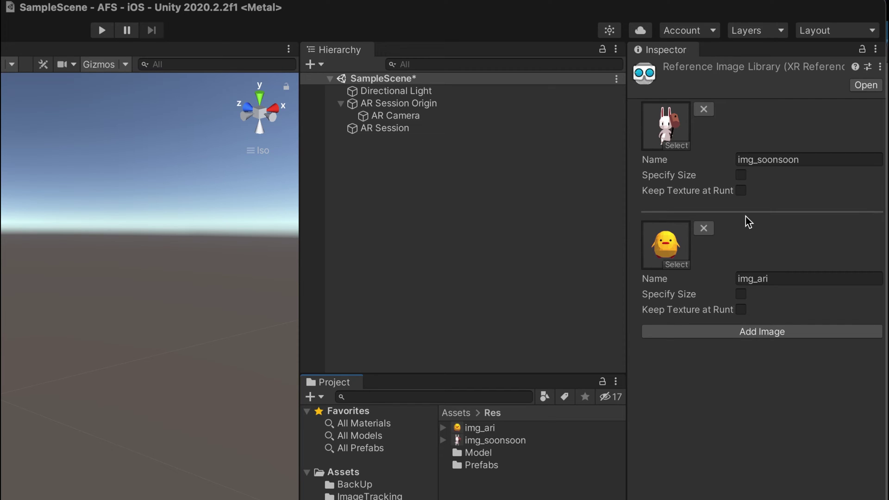
{"action": "left_click", "coordinate": [673, 292]}
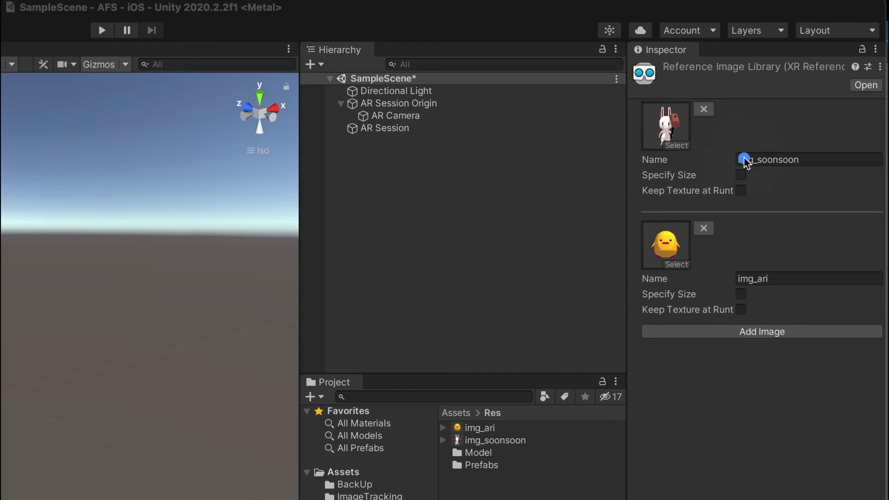
- Rename the library entries to Soonsoon and Ari
{"action": "left_click", "coordinate": [744, 160]}
{"action": "left_click", "coordinate": [741, 175]}
{"action": "left_click", "coordinate": [816, 162]}
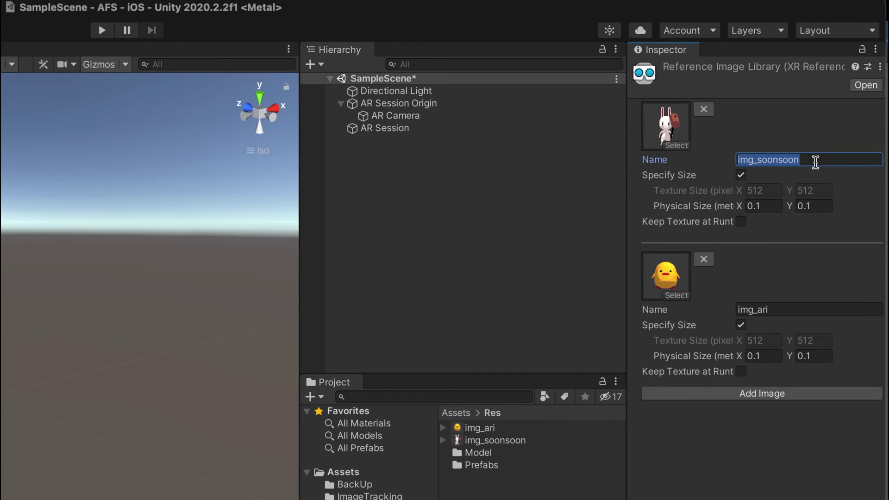
{"action": "type", "text": "Soonsoon"}
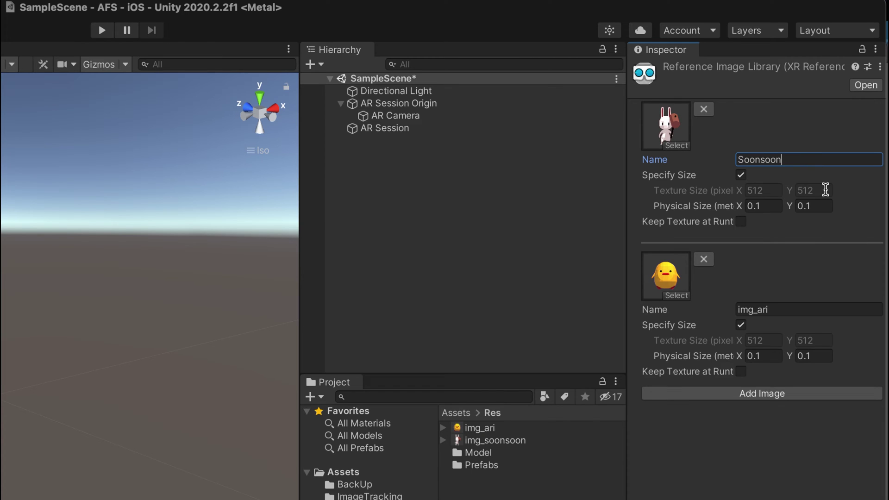
{"action": "left_click", "coordinate": [795, 308]}
{"action": "type", "text": "A"}
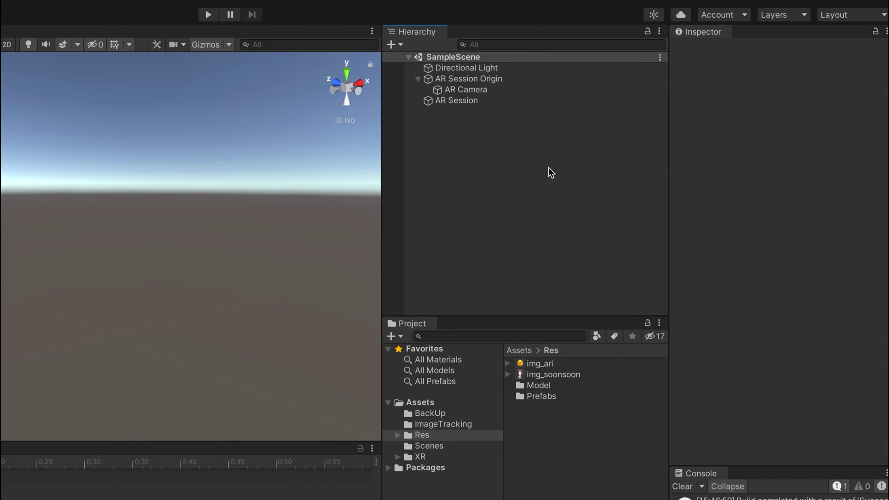
- Create an empty ObjecPool object and place the Soonsoon and Ari prefabs under it
{"action": "key", "text": "ctrl+shift+n"}
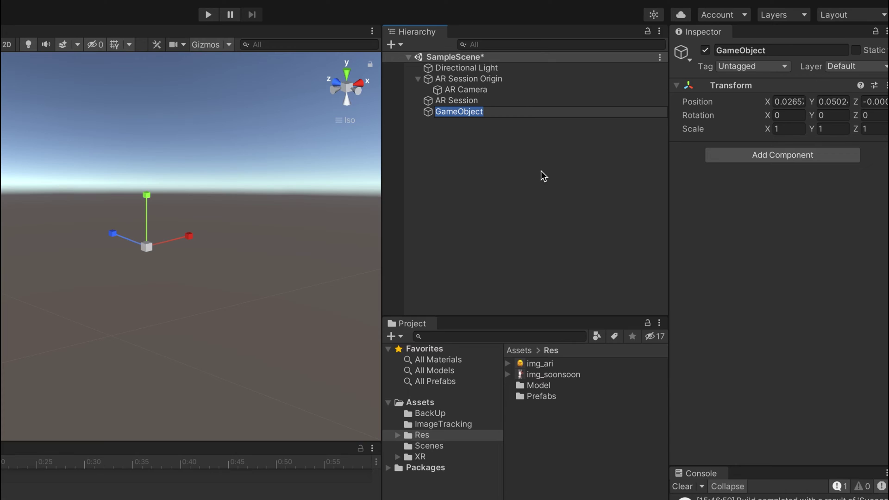
{"action": "type", "text": "Objec"}
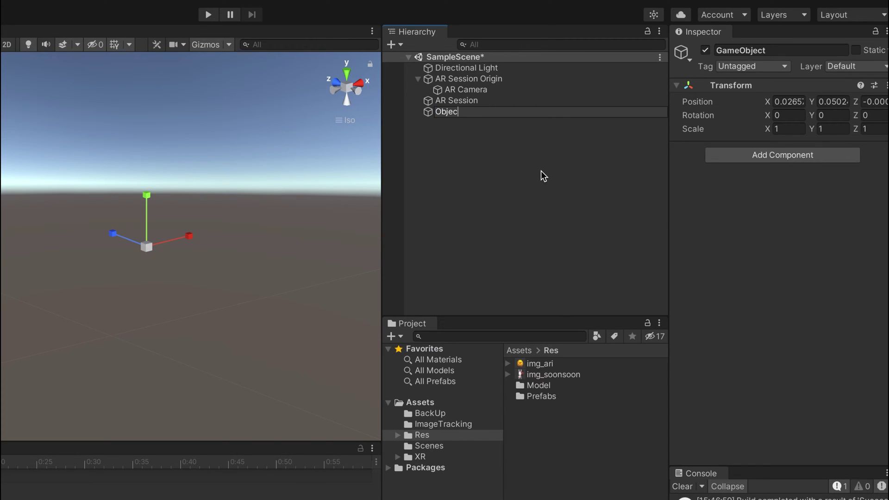
{"action": "type", "text": "P"}
{"action": "type", "text": "ool"}
{"action": "key", "text": "Return"}
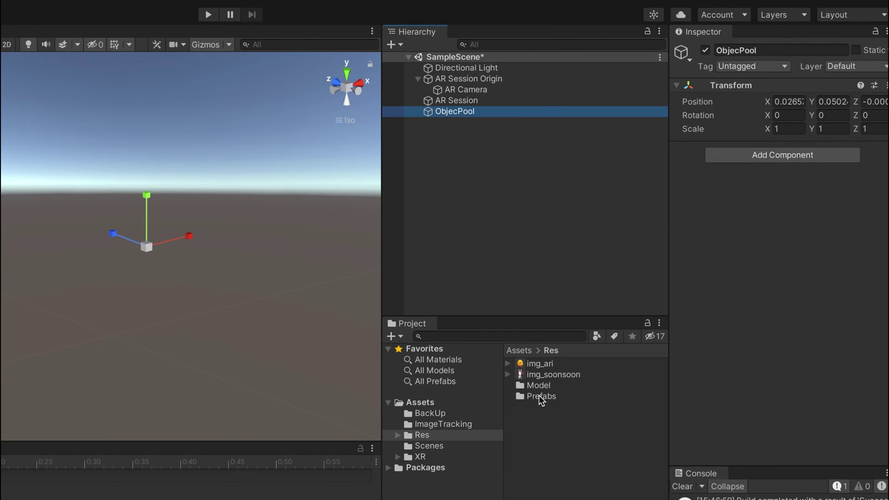
{"action": "double_click", "coordinate": [540, 397]}
{"action": "left_click", "coordinate": [537, 376]}
{"action": "left_click", "coordinate": [532, 364], "text": "shift"}
{"action": "left_click_drag", "start_coordinate": [550, 368], "coordinate": [457, 113]}
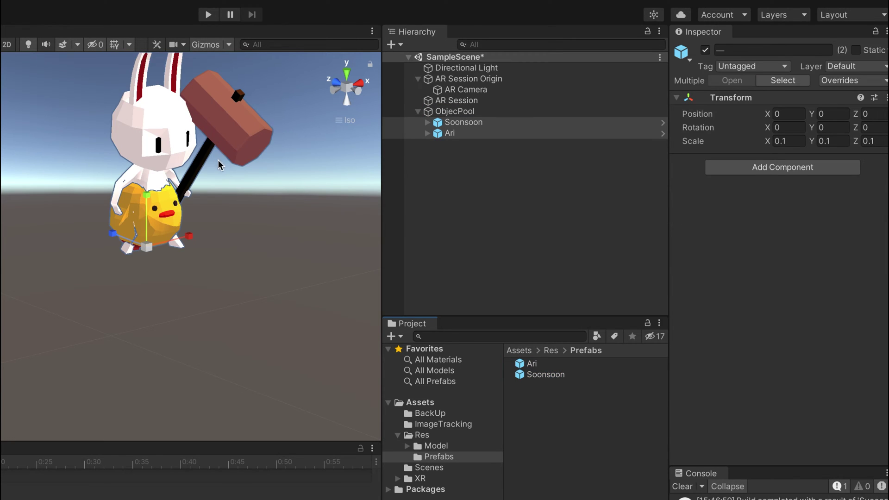
{"action": "key", "text": "f"}
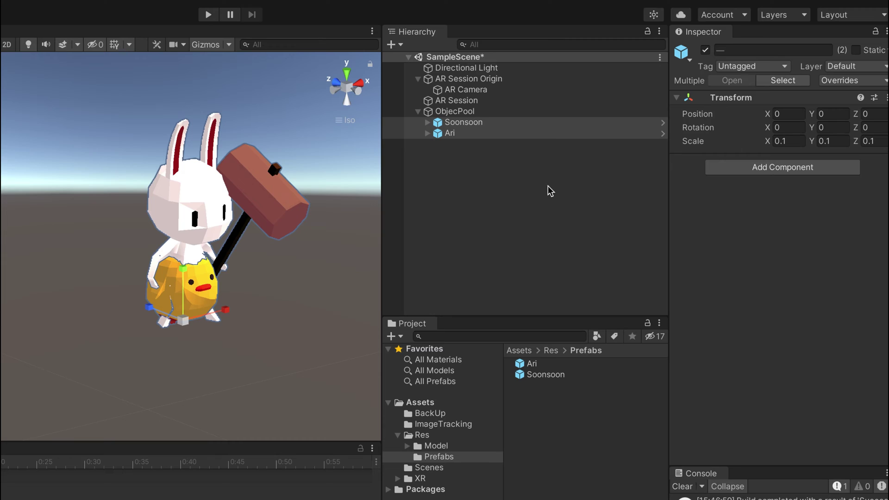
- Deactivate the Soonsoon and Ari instances, then go to the ImageTracking folder
{"action": "left_click", "coordinate": [706, 53]}
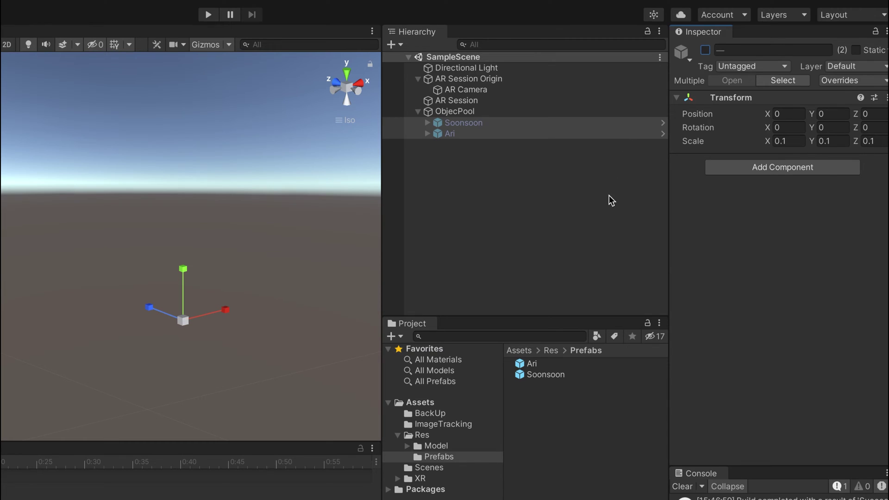
{"action": "left_click", "coordinate": [514, 79]}
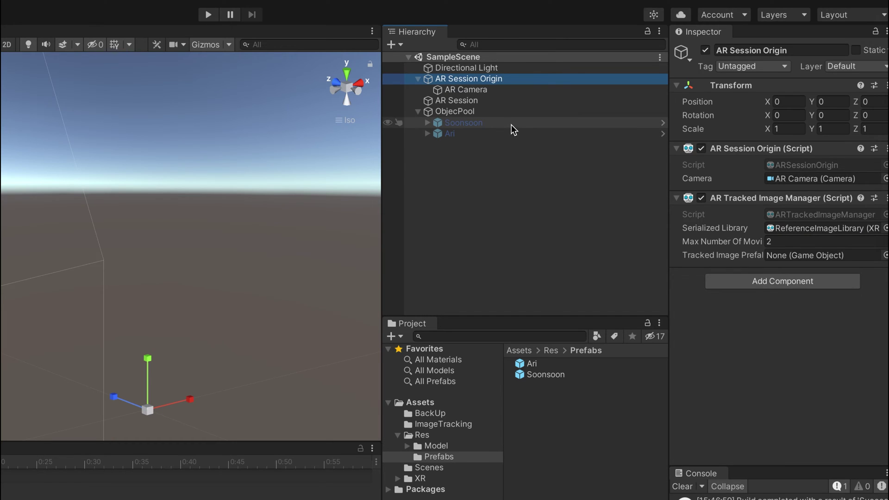
{"action": "left_click", "coordinate": [495, 124]}
{"action": "key", "text": "Down"}
{"action": "key", "text": "Up"}
{"action": "key", "text": "Down"}
{"action": "key", "text": "Up"}
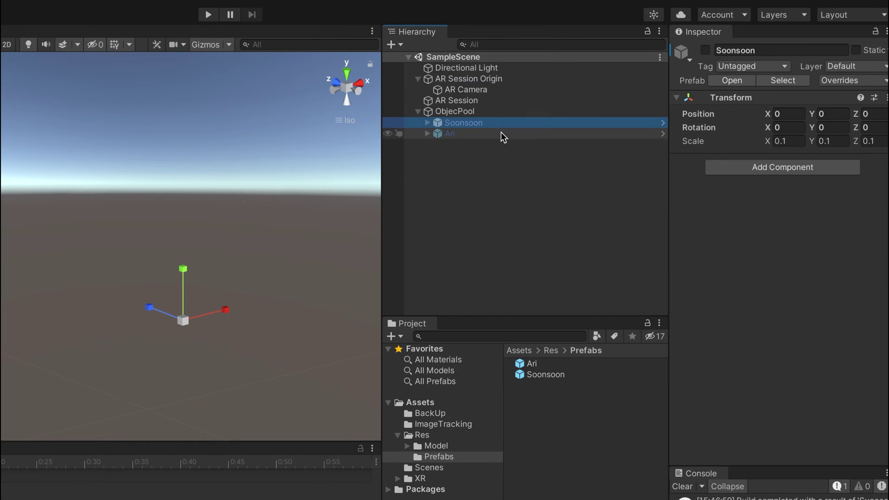
{"action": "key", "text": "Down"}
{"action": "left_click", "coordinate": [482, 424]}
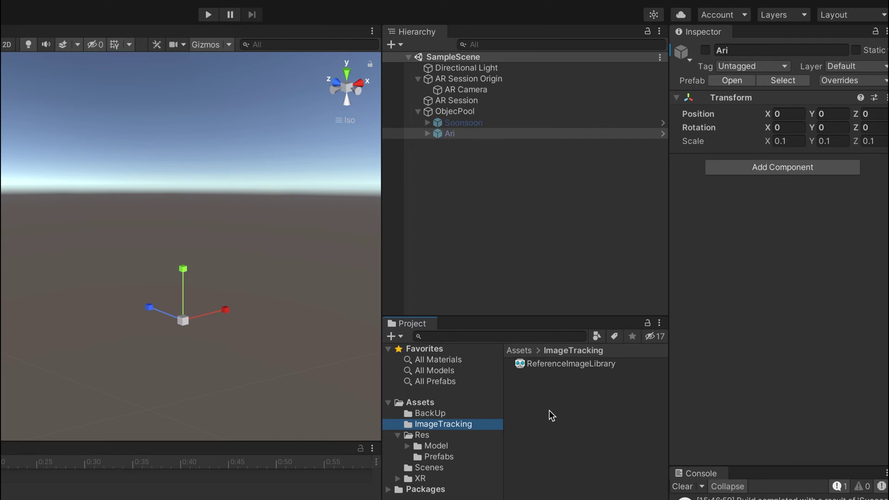
- Create a new C# script named ARTrackedImg in the ImageTracking folder
{"action": "right_click", "coordinate": [573, 406]}
{"action": "mouse_move", "coordinate": [597, 298]}
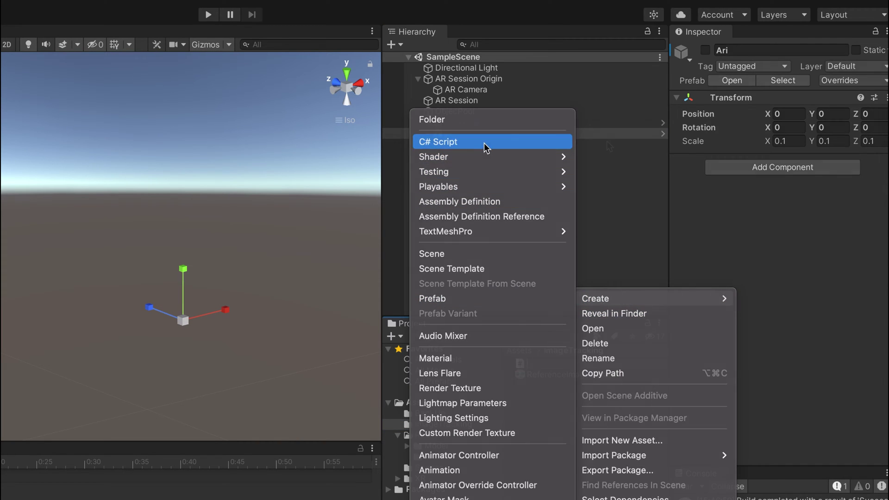
{"action": "left_click", "coordinate": [445, 141]}
{"action": "type", "text": "ARTrackedImg"}
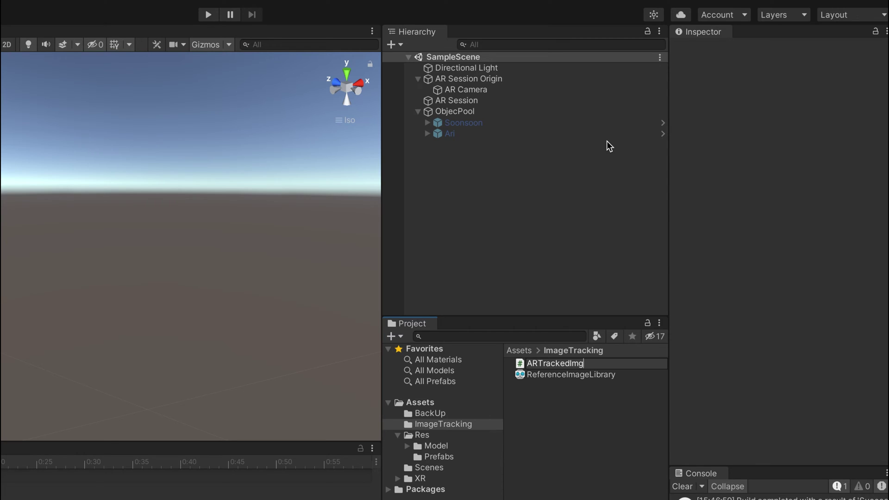
{"action": "key", "text": "Return"}
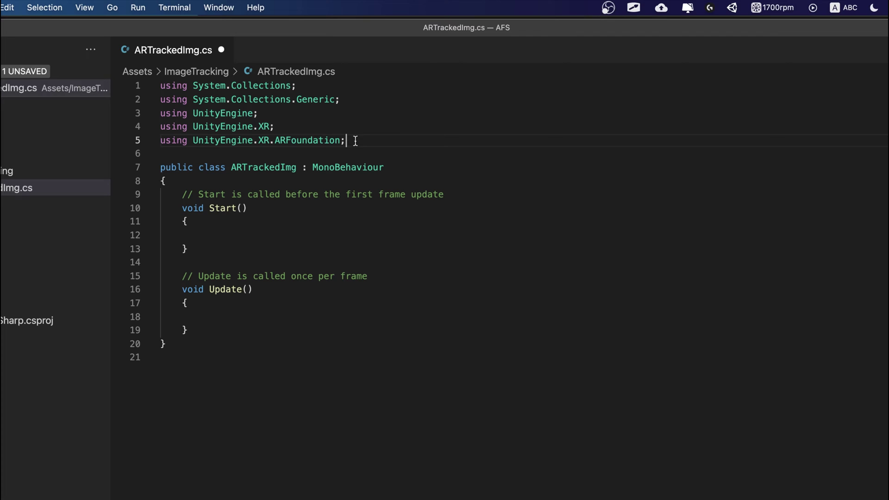
- Paste the trackedImageManager and _objectList field declarations into the ARTrackedImg class
{"action": "left_click", "coordinate": [315, 128]}
{"action": "left_click_drag", "start_coordinate": [259, 140], "coordinate": [362, 142]}
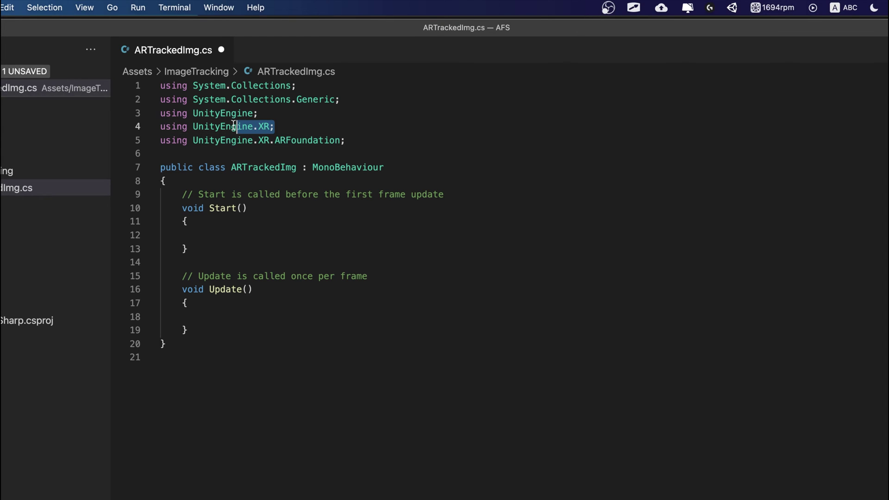
{"action": "left_click", "coordinate": [362, 142]}
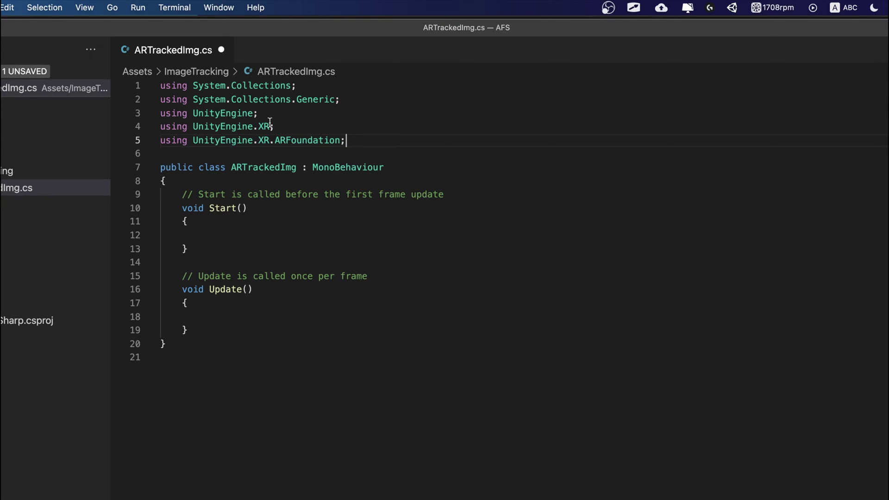
{"action": "left_click", "coordinate": [407, 181]}
{"action": "key", "text": "Return"}
{"action": "type", "text": "public ARTrackedImageManager trackedImageManager;"}
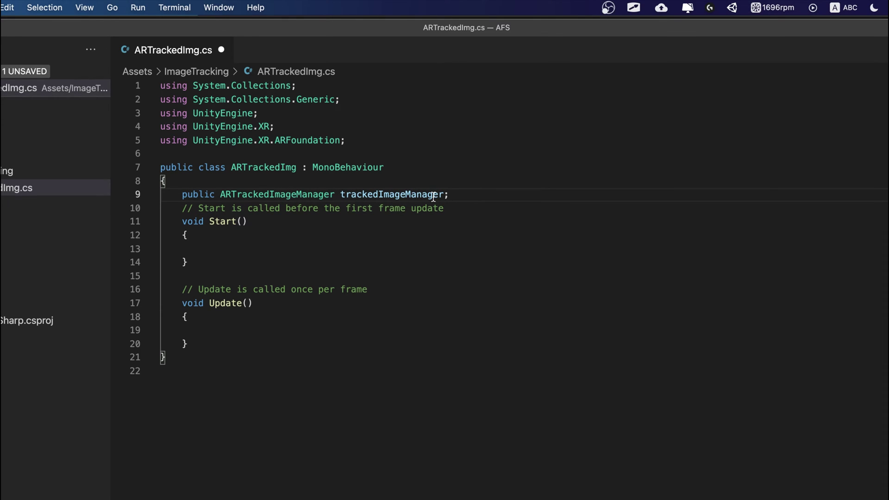
{"action": "type", "text": "public List<GameObject> _objectList = new List<GameObject>();"}
- Review the _objectList list and the _prefabDic string-to-GameObject dictionary declarations
{"action": "left_click", "coordinate": [597, 278]}
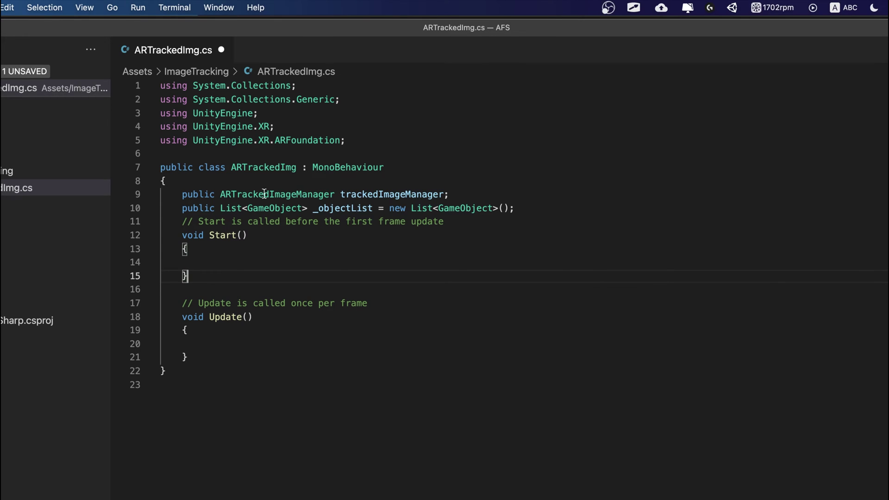
{"action": "left_click", "coordinate": [257, 209]}
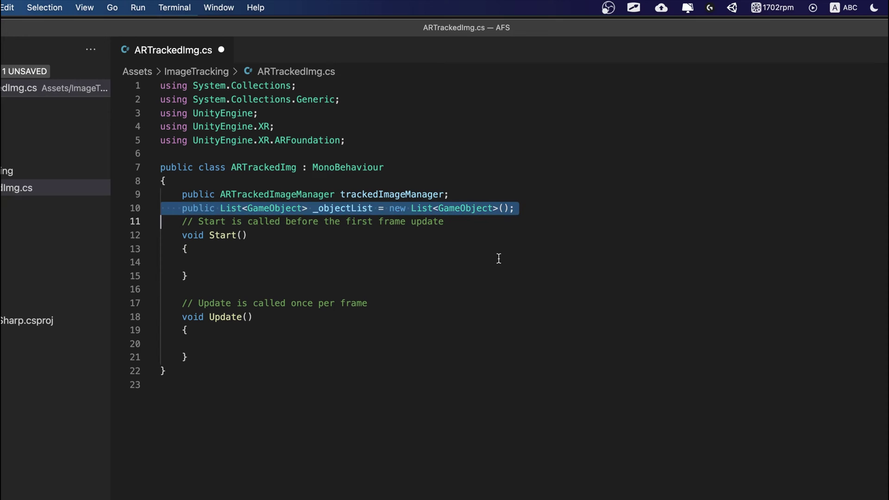
{"action": "left_click", "coordinate": [546, 262]}
{"action": "double_click", "coordinate": [343, 210]}
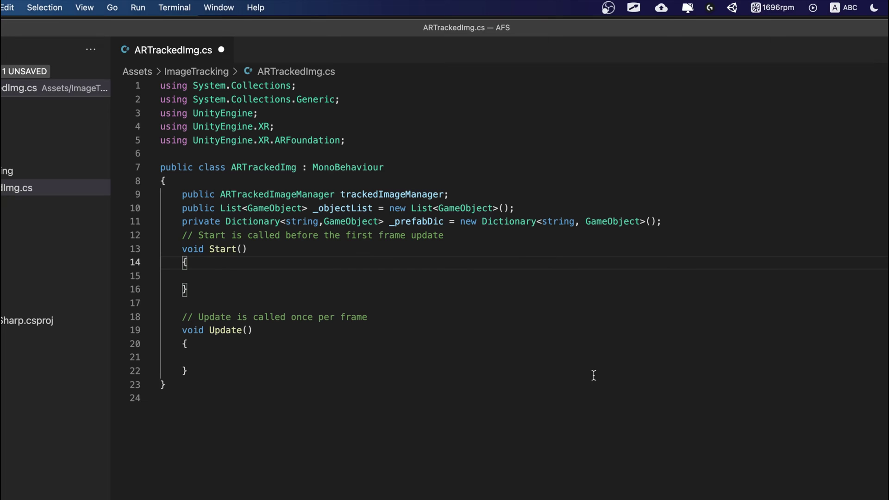
{"action": "left_click", "coordinate": [442, 286]}
{"action": "left_click", "coordinate": [252, 221]}
{"action": "left_click", "coordinate": [301, 222]}
{"action": "left_click", "coordinate": [347, 221]}
{"action": "triple_click", "coordinate": [347, 221]}
- Select the default Start and Update methods for replacement
{"action": "left_click", "coordinate": [433, 275]}
{"action": "left_click", "coordinate": [429, 224]}
{"action": "left_click", "coordinate": [423, 250]}
{"action": "left_click", "coordinate": [443, 276]}
{"action": "key", "text": "super+Down"}
{"action": "scroll", "coordinate": [262, 316], "scroll_direction": "down", "scroll_amount": 1}
{"action": "left_click_drag", "start_coordinate": [209, 331], "coordinate": [466, 200]}
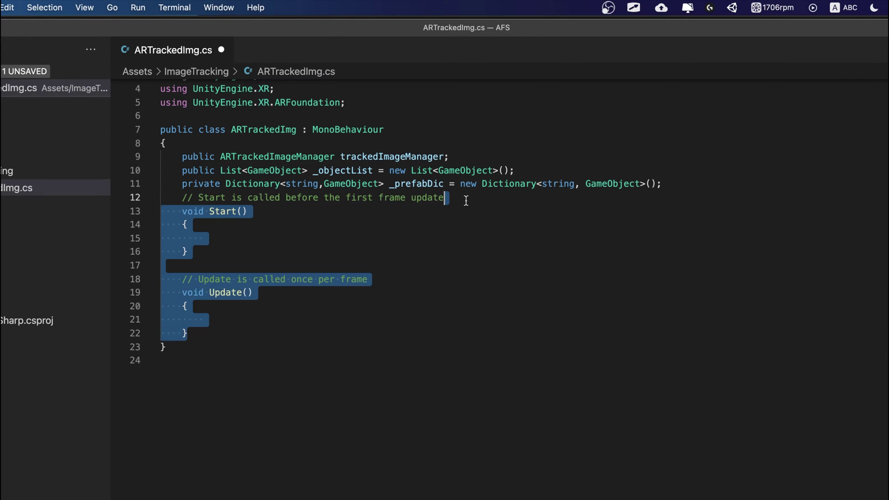
- Replace Start and Update with an Awake method whose foreach loop fills _prefabDic, and save
{"action": "key", "text": "BackSpace"}
{"action": "key", "text": "super+v"}
{"action": "key", "text": "super+s"}
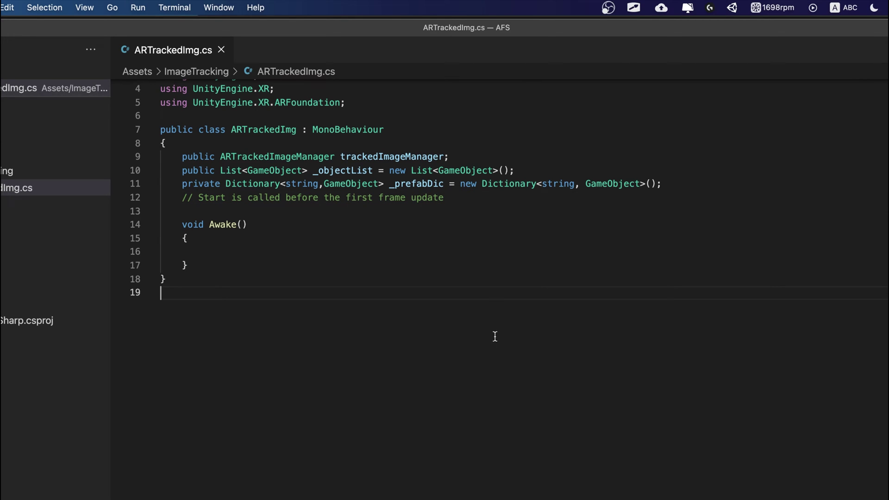
{"action": "left_click", "coordinate": [357, 251]}
{"action": "type", "text": "foreach( GameObject obj in _objectList)         {             string tName = obj.name;             _prefabDic.Add(tName,obj);         }"}
- Walk through the loop: each _objectList obj is added under its tName key
{"action": "scroll", "coordinate": [395, 300], "scroll_direction": "up", "scroll_amount": 3}
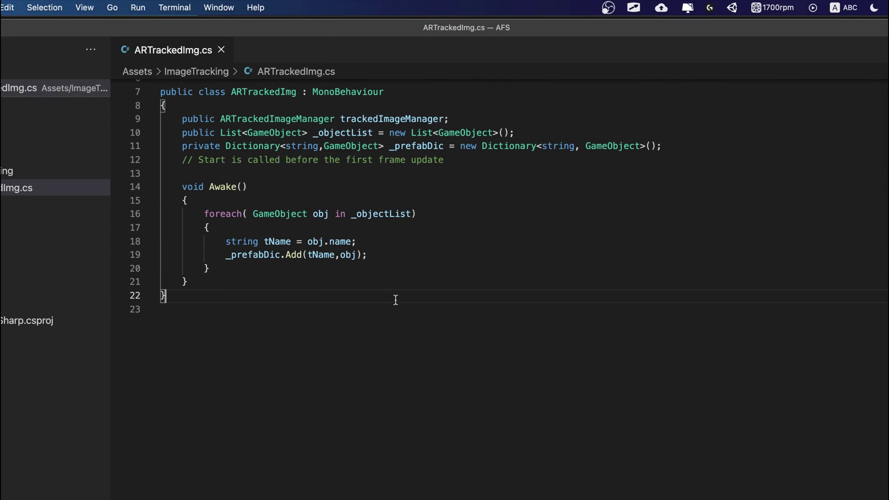
{"action": "double_click", "coordinate": [390, 252]}
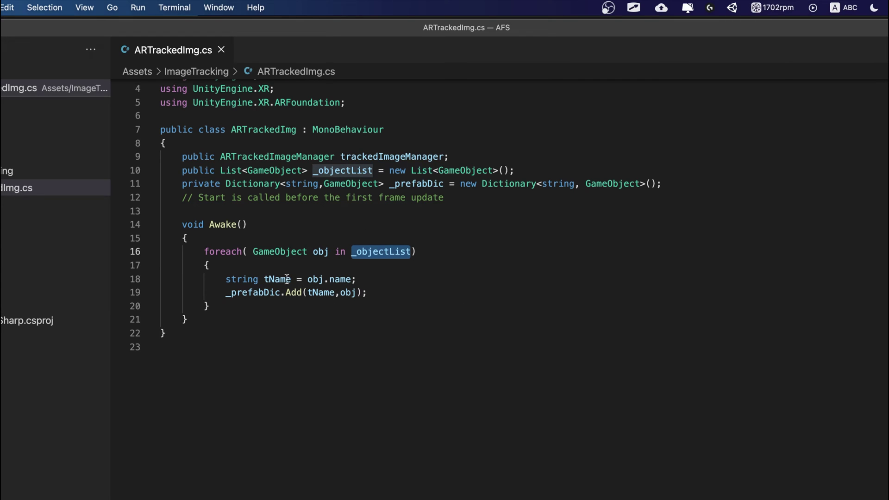
{"action": "double_click", "coordinate": [273, 279]}
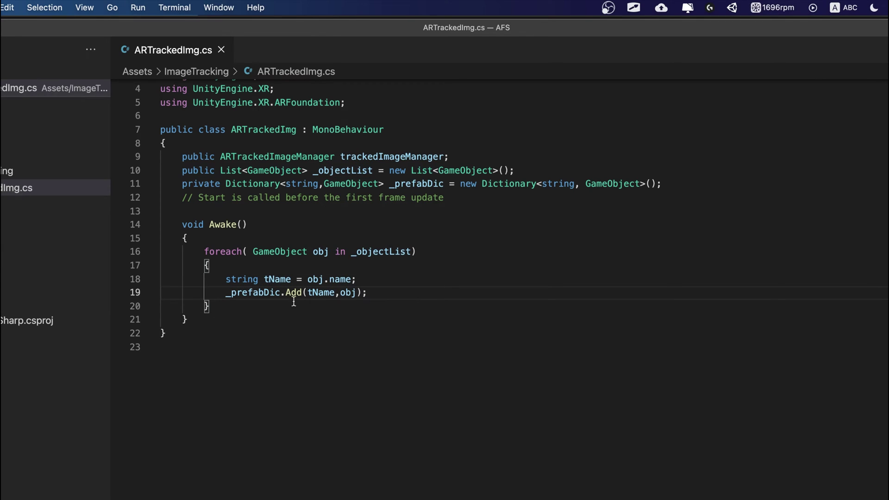
{"action": "double_click", "coordinate": [321, 292]}
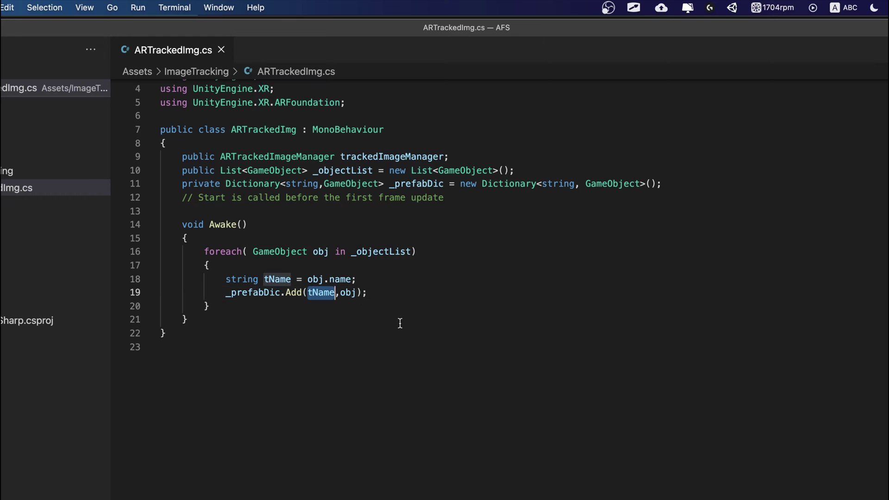
{"action": "left_click", "coordinate": [383, 294]}
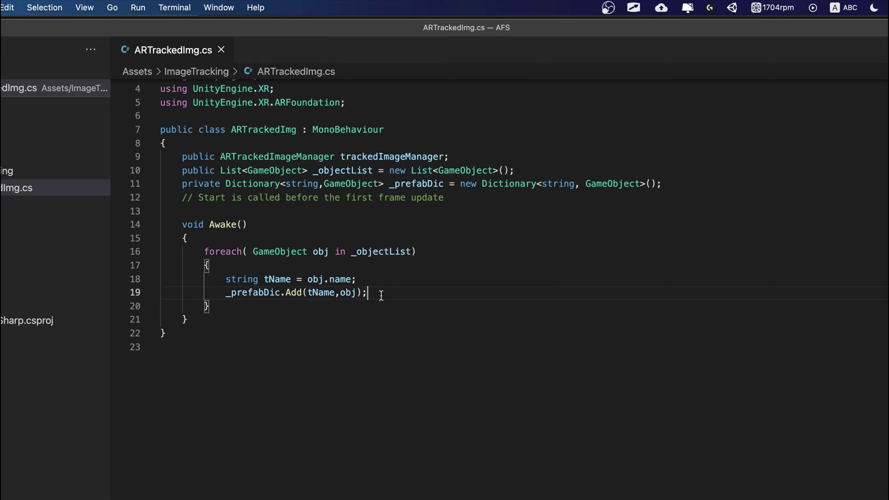
{"action": "triple_click", "coordinate": [253, 297]}
{"action": "left_click", "coordinate": [319, 309]}
{"action": "left_click", "coordinate": [320, 293]}
{"action": "left_click", "coordinate": [355, 304]}
{"action": "left_click", "coordinate": [325, 292]}
{"action": "double_click", "coordinate": [348, 292]}
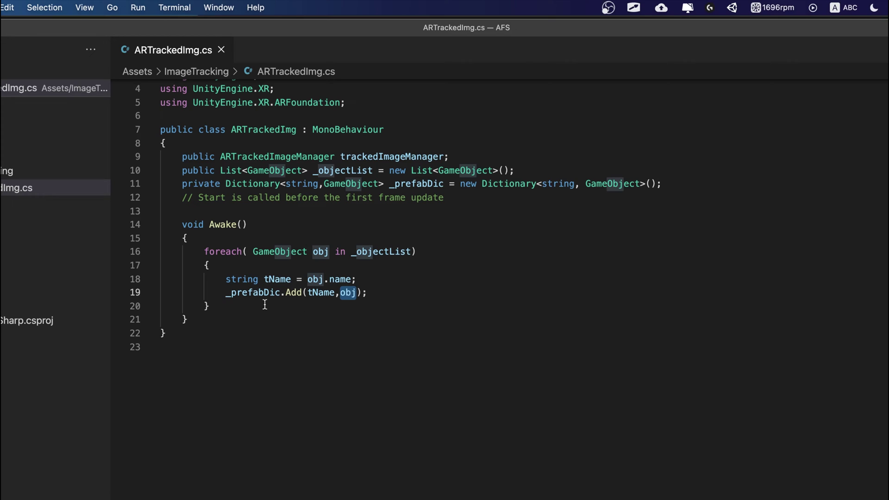
{"action": "left_click", "coordinate": [386, 295]}
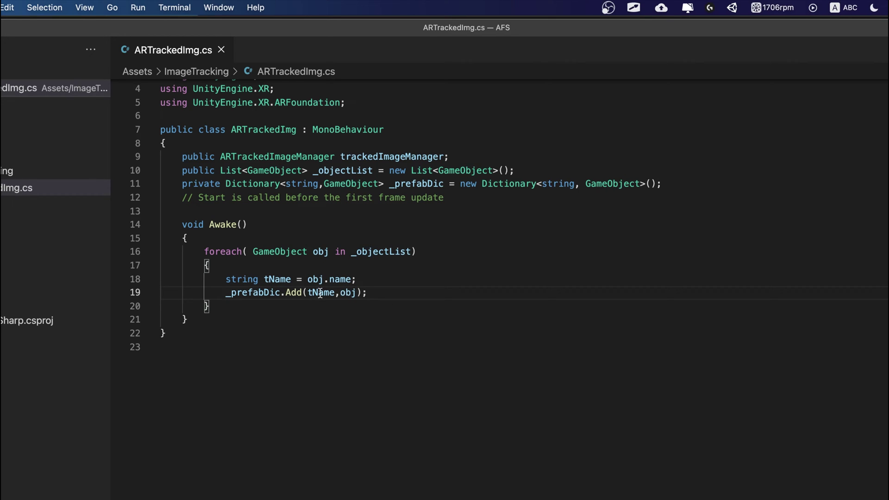
{"action": "left_click", "coordinate": [320, 294]}
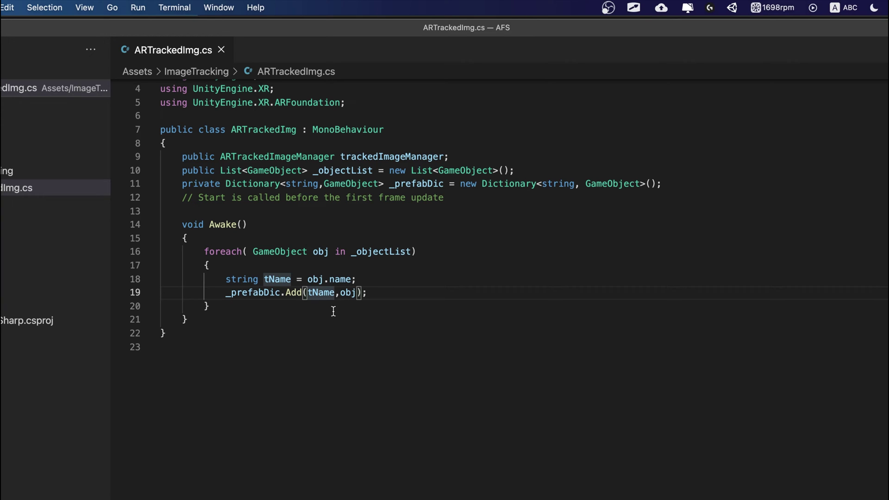
{"action": "left_click", "coordinate": [632, 301]}
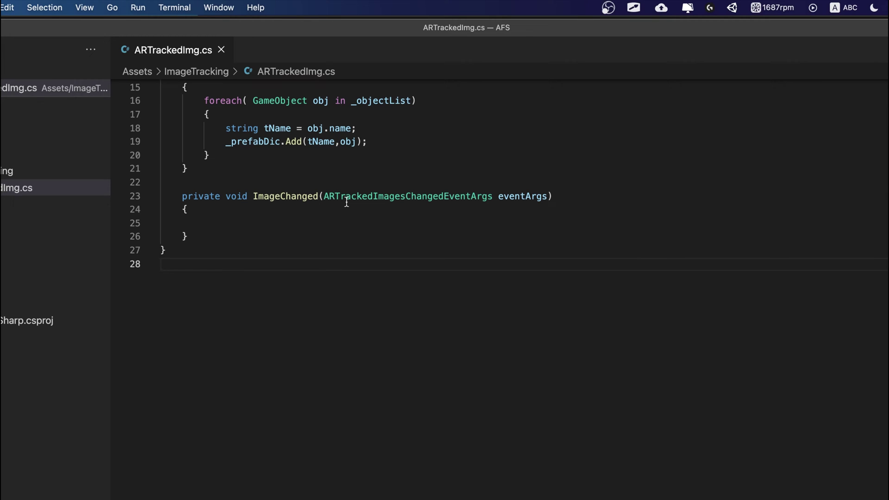
- Review ImageChanged's ARTrackedImagesChangedEventArgs eventArgs parameter
{"action": "double_click", "coordinate": [476, 199]}
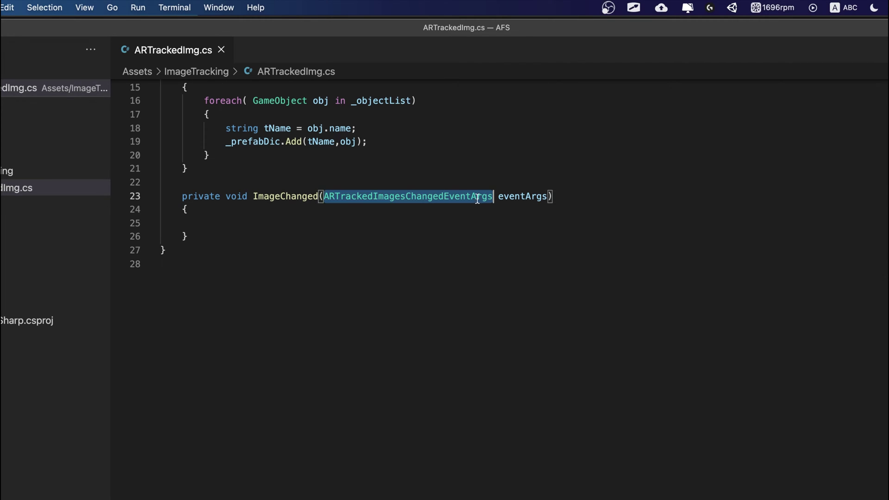
{"action": "double_click", "coordinate": [519, 202]}
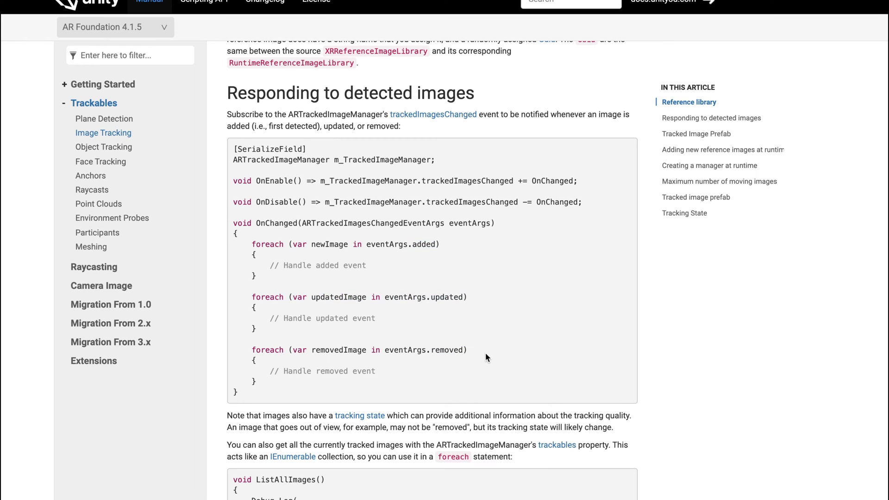
- Scroll through the manual's 'Responding to detected images' example code
{"action": "scroll", "coordinate": [454, 354], "scroll_direction": "down", "scroll_amount": 1}
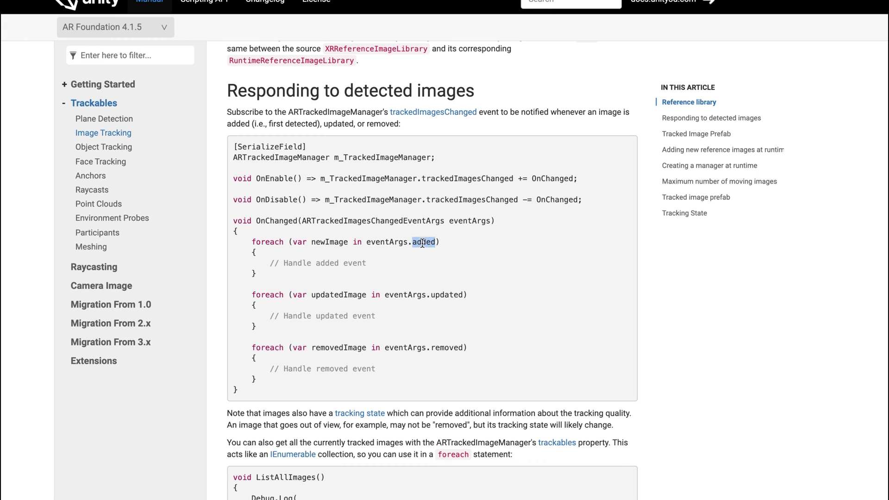
{"action": "scroll", "coordinate": [456, 266], "scroll_direction": "down", "scroll_amount": 1}
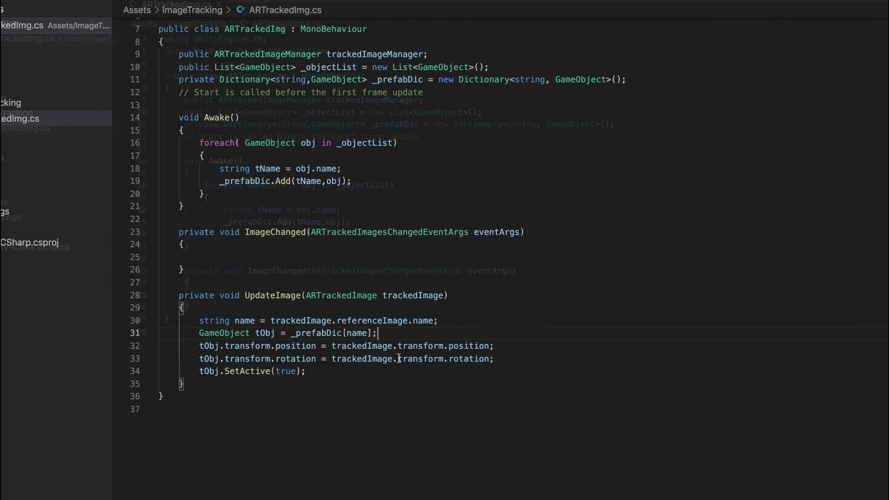
- Review UpdateImage's trackedImage parameter and its _prefabDic lookup by referenceImage.name
{"action": "double_click", "coordinate": [268, 295]}
{"action": "key", "text": "Down"}
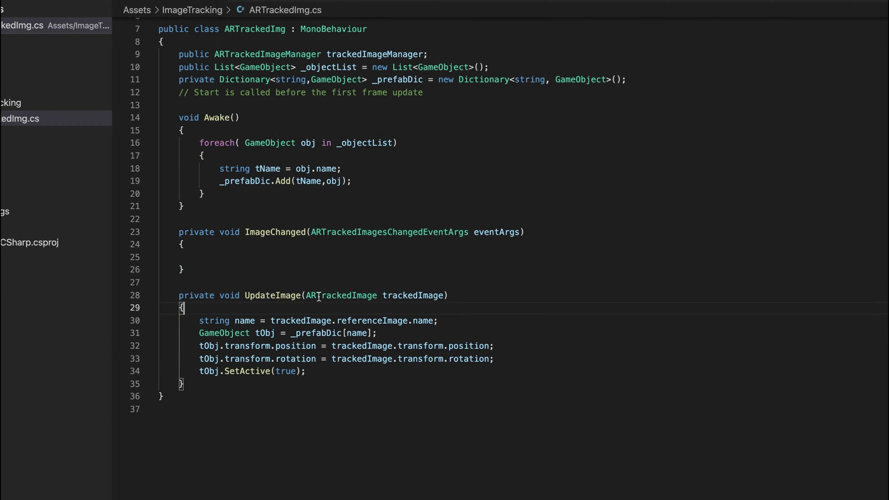
{"action": "left_click", "coordinate": [360, 297]}
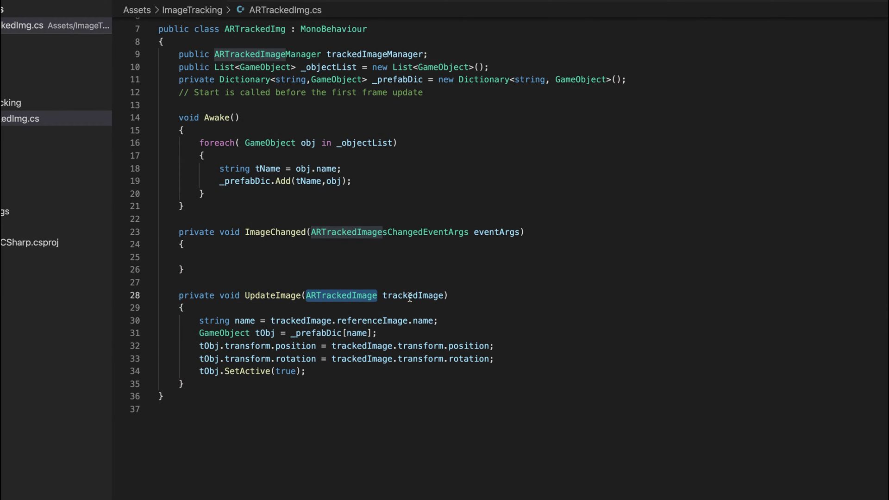
{"action": "double_click", "coordinate": [410, 297]}
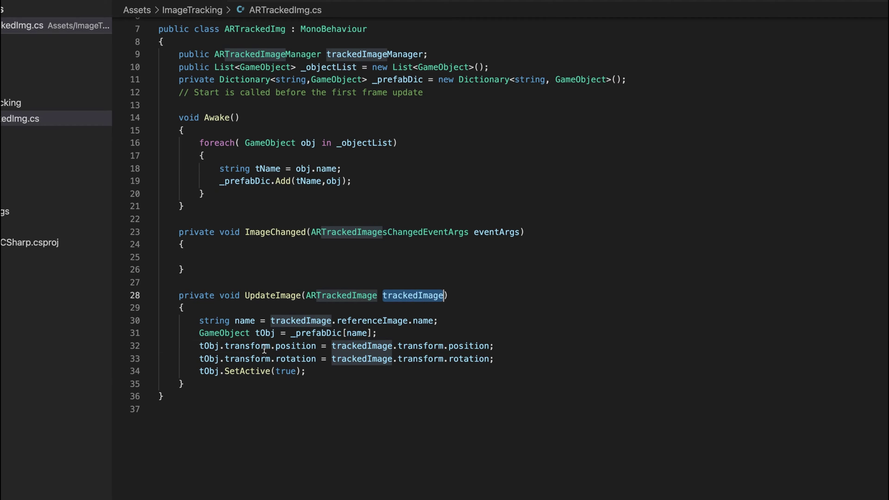
{"action": "left_click", "coordinate": [230, 346]}
{"action": "key", "text": "Up"}
{"action": "key", "text": "Up"}
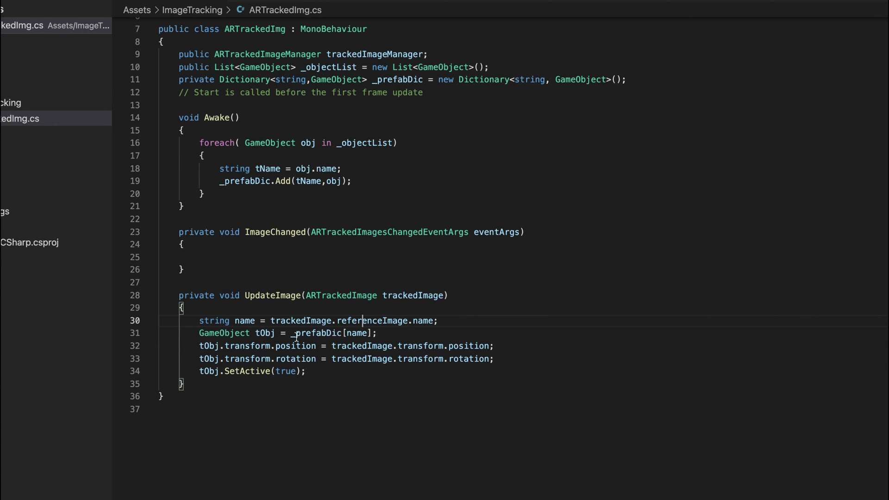
{"action": "left_click", "coordinate": [299, 334]}
{"action": "left_click", "coordinate": [330, 321]}
{"action": "left_click", "coordinate": [351, 321]}
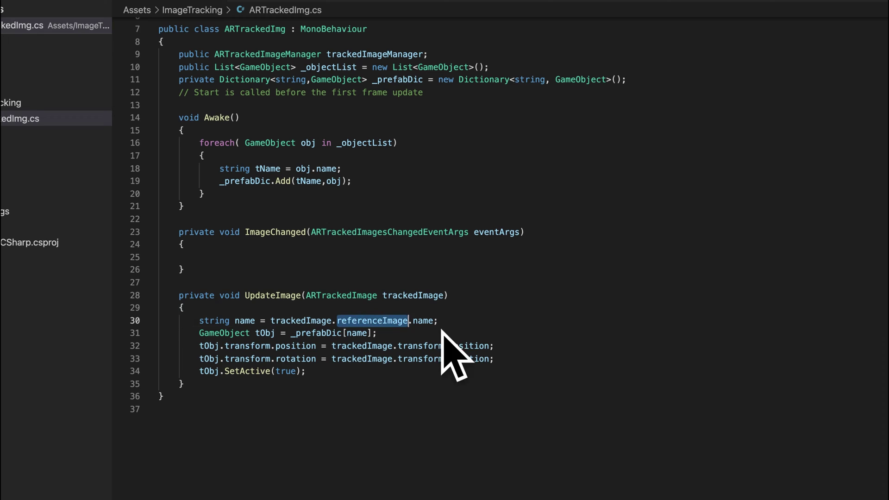
{"action": "left_click", "coordinate": [377, 334]}
{"action": "left_click", "coordinate": [224, 334]}
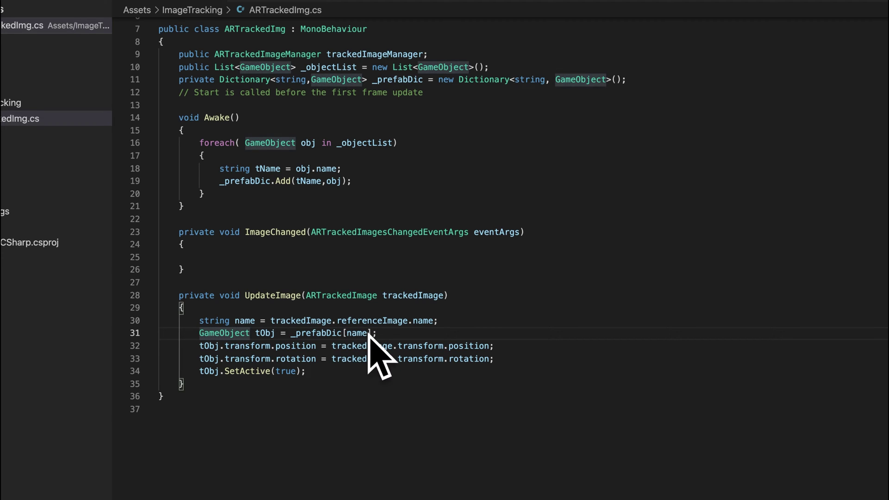
{"action": "double_click", "coordinate": [343, 334]}
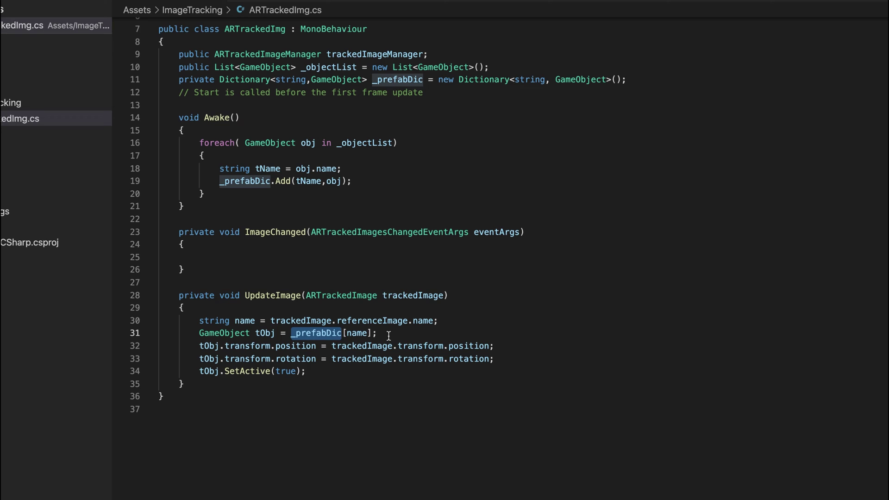
{"action": "left_click", "coordinate": [388, 336]}
- Review the position and rotation copies and the SetActive(true) call in UpdateImage
{"action": "scroll", "coordinate": [392, 347], "scroll_direction": "down", "scroll_amount": 2}
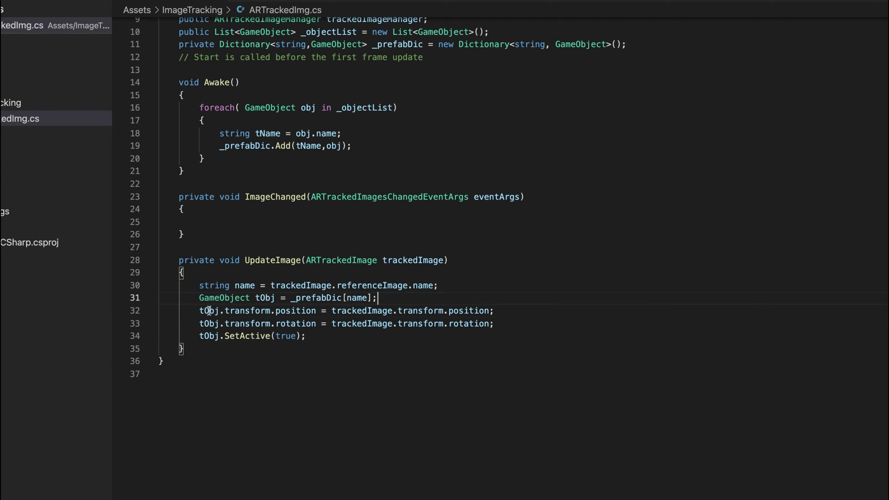
{"action": "left_click", "coordinate": [368, 333]}
{"action": "double_click", "coordinate": [462, 311]}
{"action": "triple_click", "coordinate": [459, 322]}
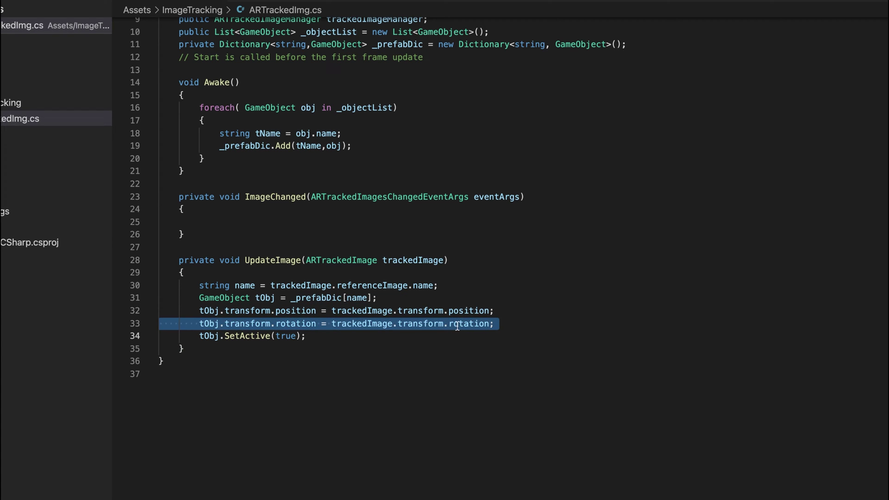
{"action": "key", "text": "End"}
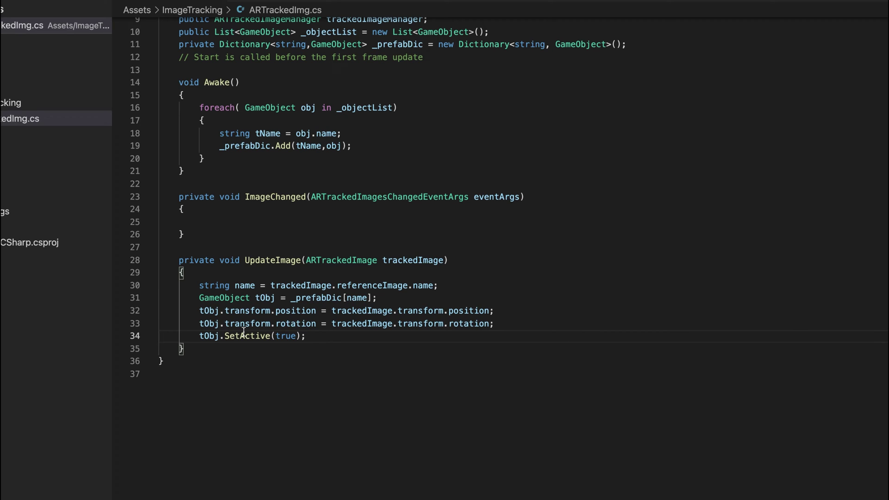
{"action": "left_click", "coordinate": [289, 364]}
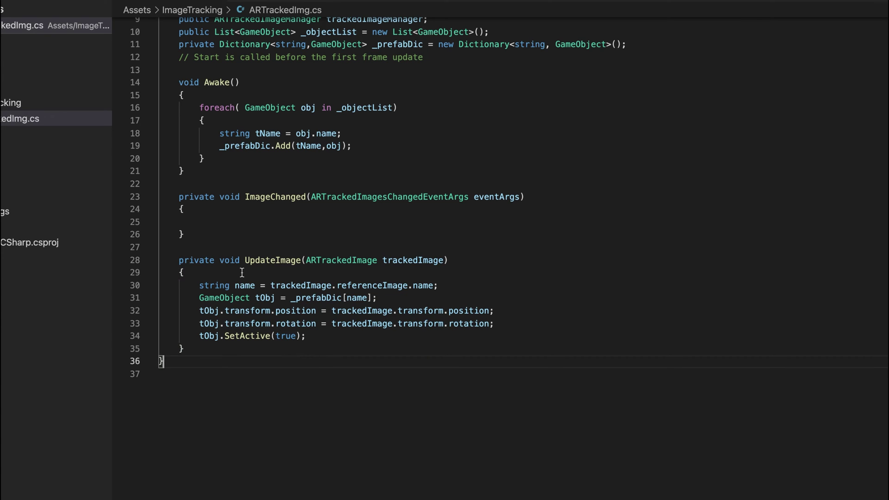
{"action": "left_click", "coordinate": [269, 220]}
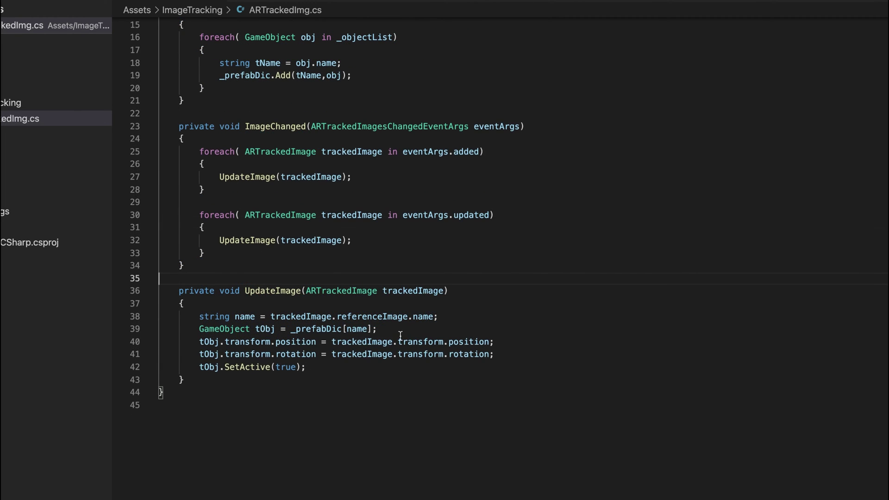
- Review the foreach loops over eventArgs.added and eventArgs.updated calling UpdateImage(trackedImage)
{"action": "left_click", "coordinate": [408, 341]}
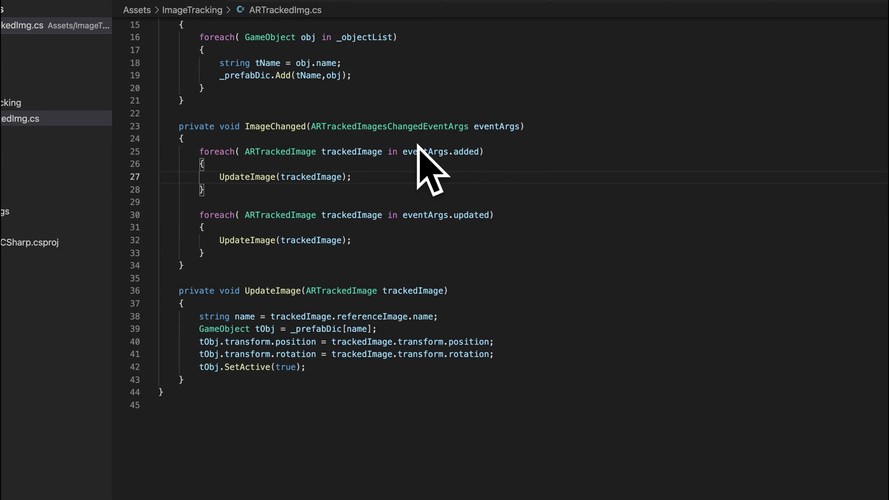
{"action": "double_click", "coordinate": [438, 152]}
{"action": "double_click", "coordinate": [466, 152]}
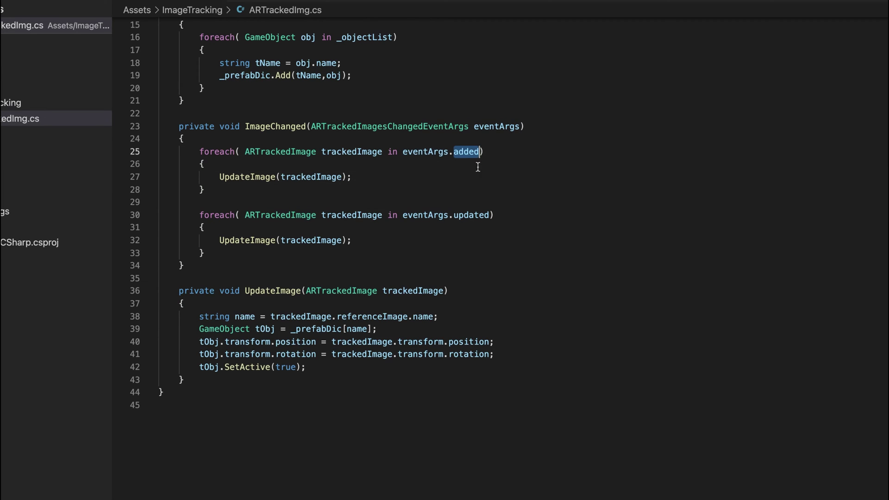
{"action": "left_click", "coordinate": [474, 215]}
{"action": "triple_click", "coordinate": [475, 215]}
{"action": "left_click", "coordinate": [478, 241]}
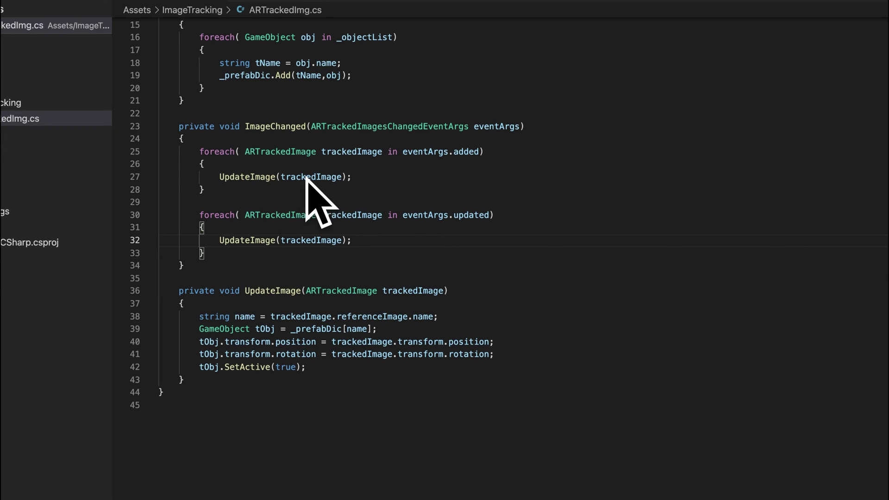
{"action": "double_click", "coordinate": [324, 177]}
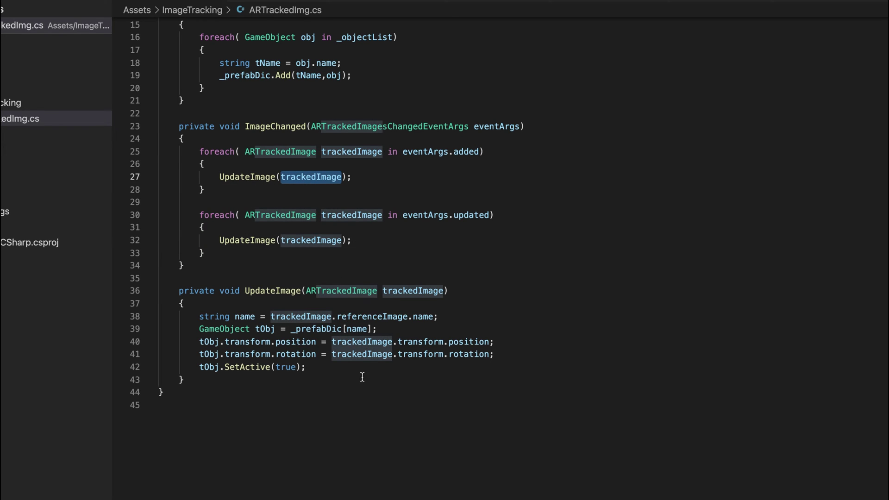
{"action": "left_click", "coordinate": [496, 342]}
{"action": "key", "text": "Down"}
{"action": "key", "text": "Down"}
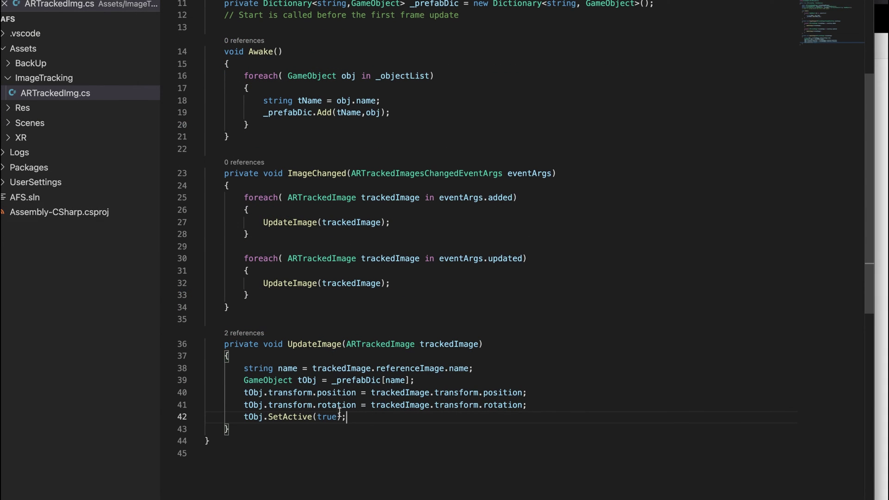
{"action": "left_click", "coordinate": [320, 175]}
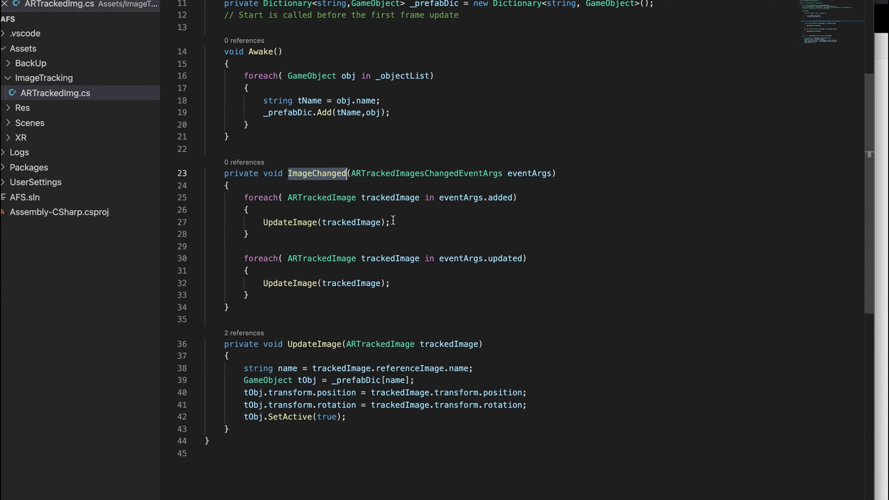
{"action": "scroll", "coordinate": [403, 215], "scroll_direction": "up", "scroll_amount": 2}
{"action": "scroll", "coordinate": [402, 182], "scroll_direction": "up", "scroll_amount": 2}
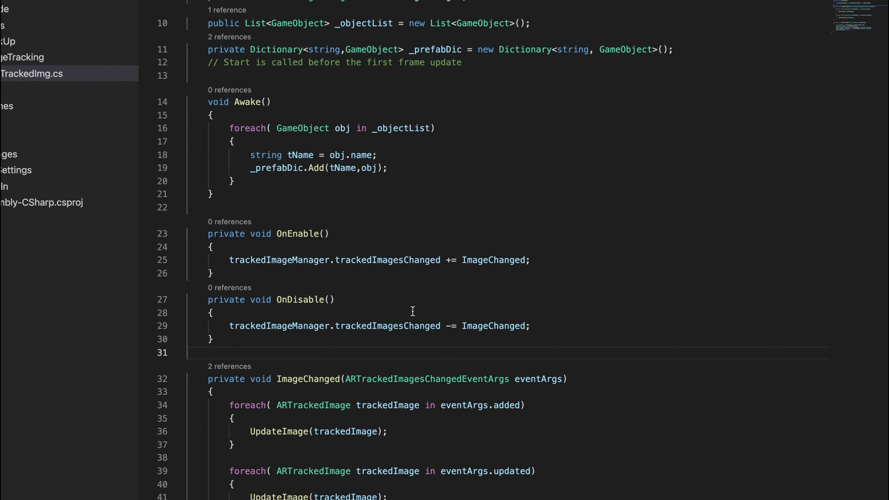
- Check that OnEnable and OnDisable add and remove ImageChanged on trackedImageManager.trackedImagesChanged
{"action": "left_click", "coordinate": [275, 260]}
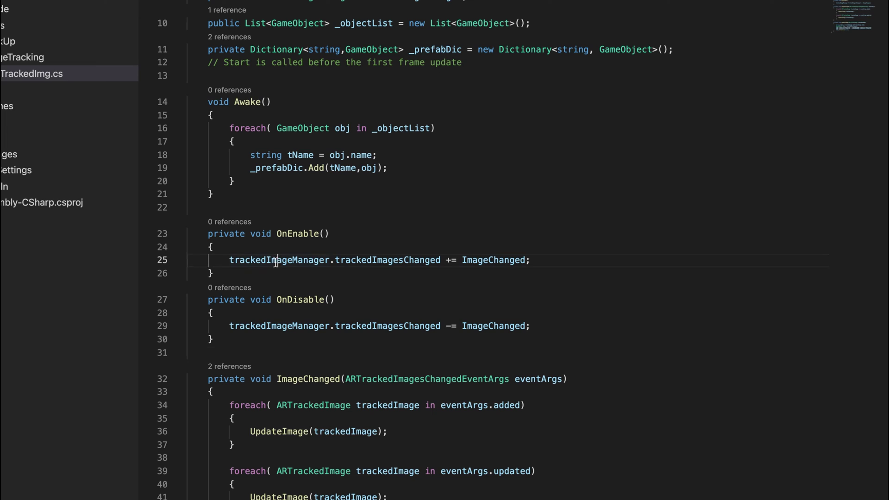
{"action": "double_click", "coordinate": [380, 261]}
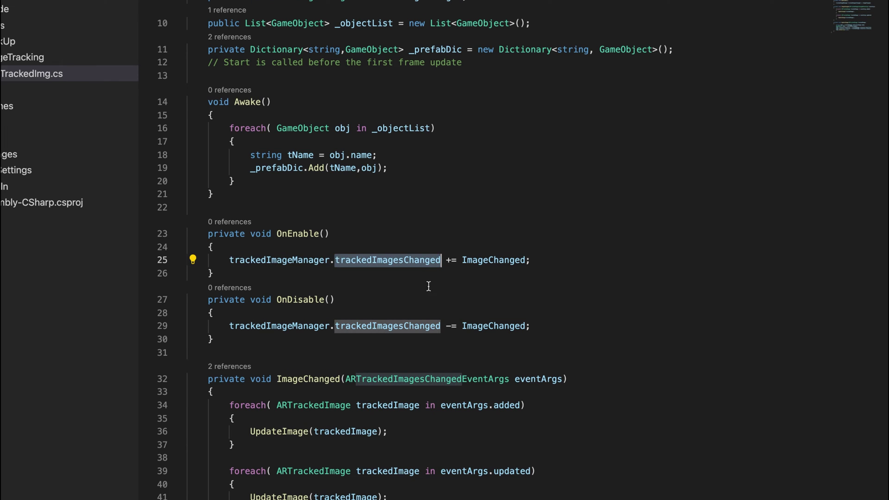
{"action": "left_click", "coordinate": [483, 297]}
{"action": "scroll", "coordinate": [456, 329], "scroll_direction": "down", "scroll_amount": 3}
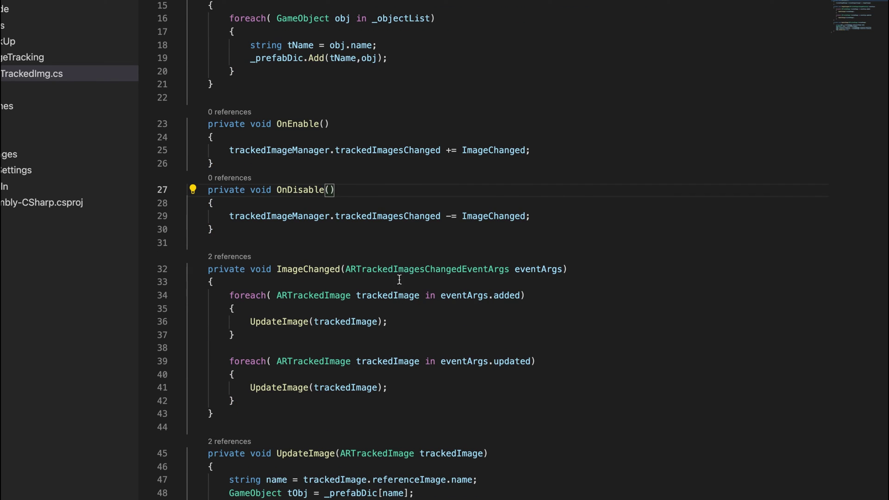
{"action": "double_click", "coordinate": [489, 151]}
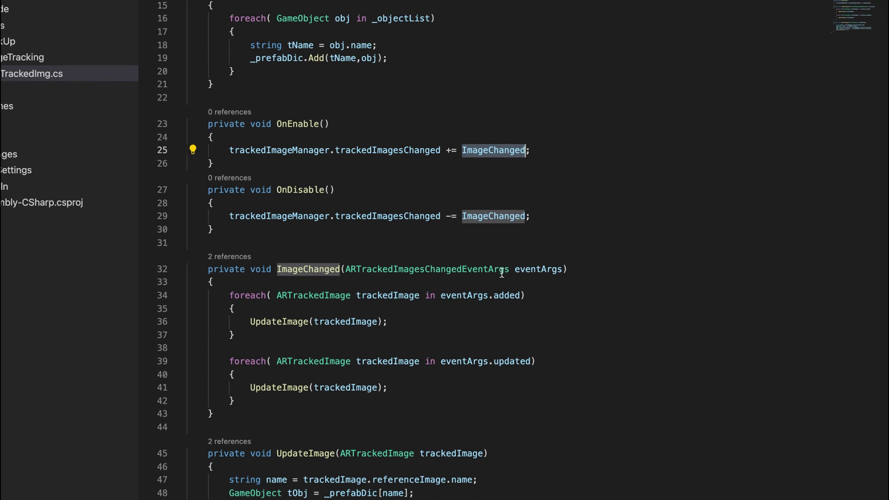
{"action": "scroll", "coordinate": [454, 258], "scroll_direction": "up", "scroll_amount": 2}
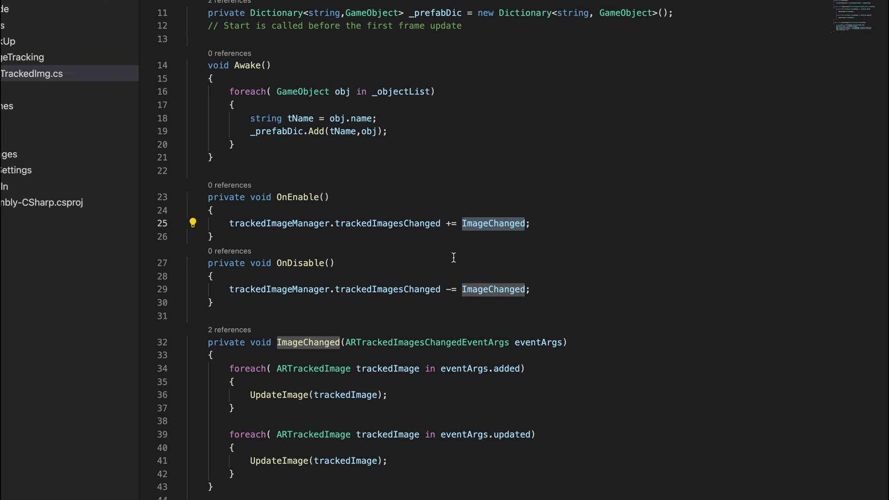
{"action": "left_click", "coordinate": [453, 257]}
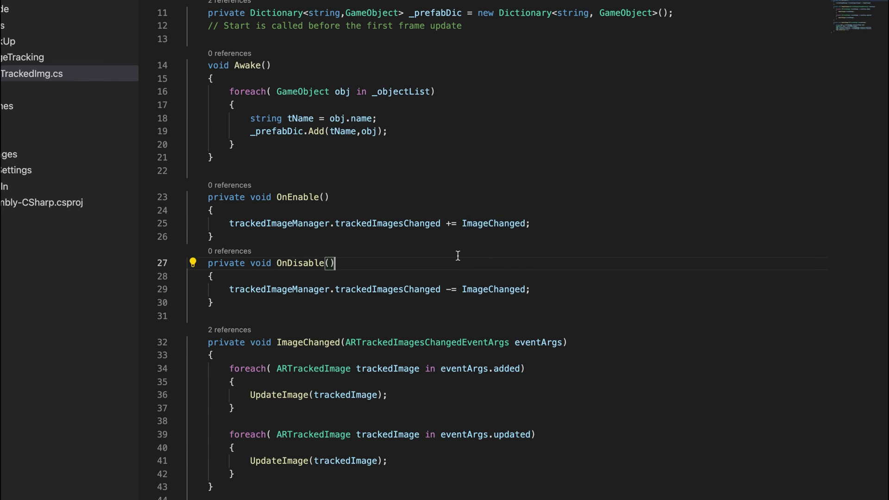
{"action": "scroll", "coordinate": [456, 256], "scroll_direction": "down", "scroll_amount": 2}
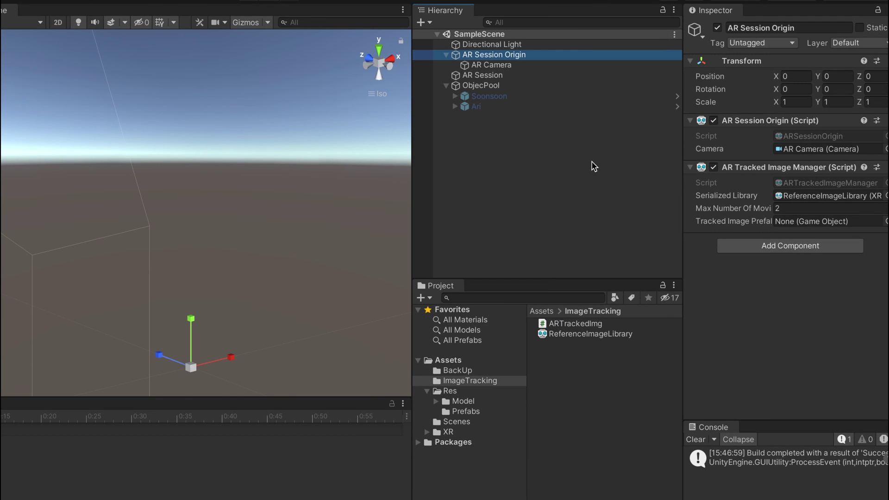
- Attach ARTrackedImg to AR Session Origin and set AR Session Origin as its Tracked Image Manager
{"action": "left_click", "coordinate": [577, 326]}
{"action": "left_click_drag", "start_coordinate": [577, 328], "coordinate": [771, 244]}
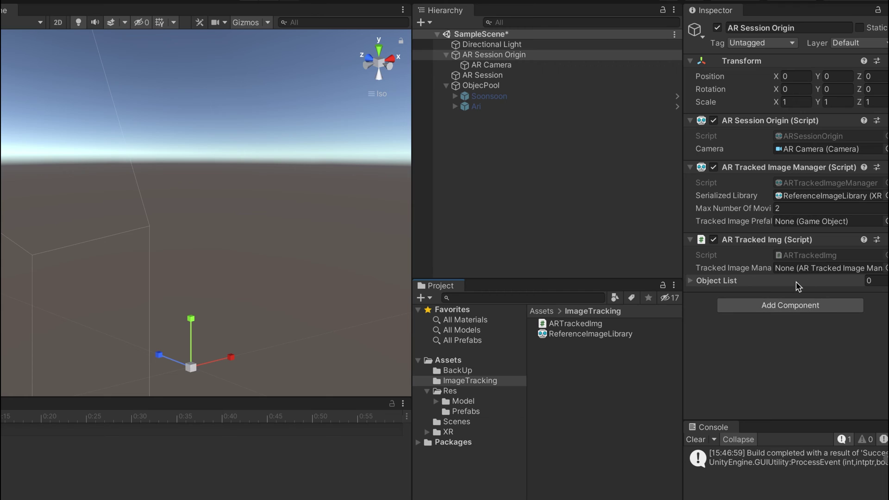
{"action": "left_click", "coordinate": [490, 55]}
{"action": "left_click_drag", "start_coordinate": [490, 56], "coordinate": [825, 268]}
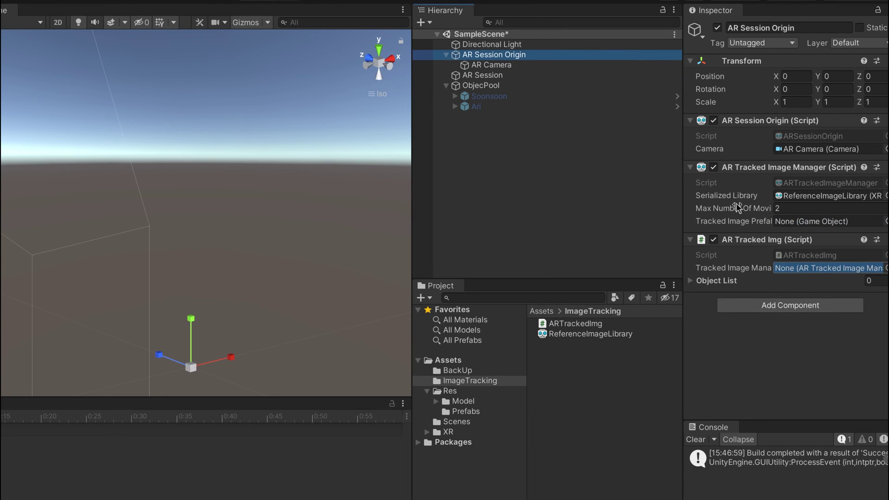
{"action": "left_click", "coordinate": [760, 169]}
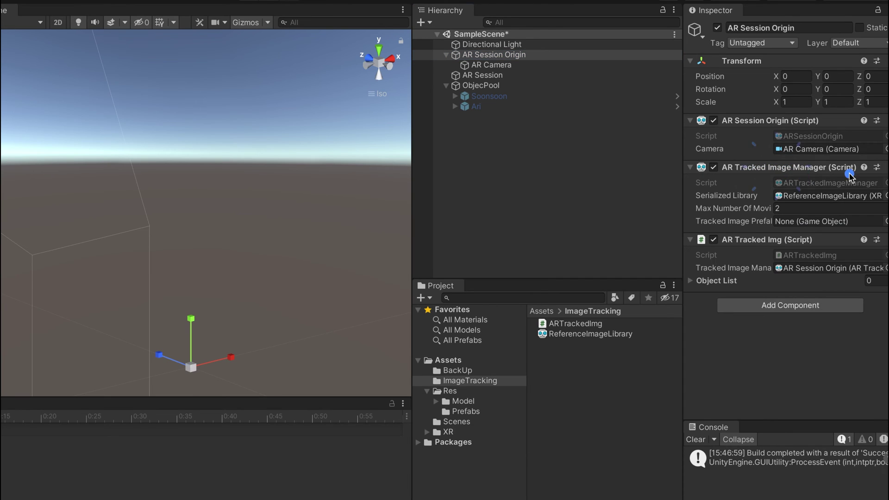
{"action": "left_click", "coordinate": [815, 268]}
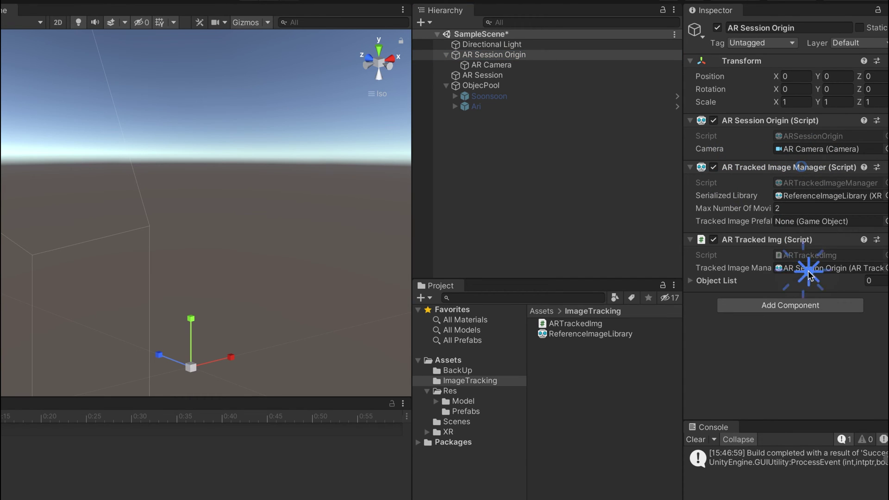
{"action": "left_click", "coordinate": [692, 281]}
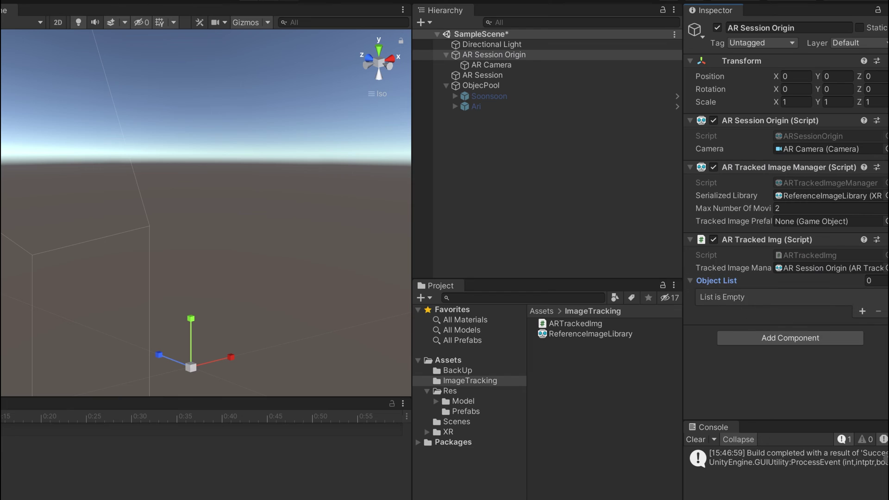
- Set the Object List size to 2 and drag Soonsoon and Ari into its slots
{"action": "left_click", "coordinate": [872, 281]}
{"action": "type", "text": "2"}
{"action": "key", "text": "Return"}
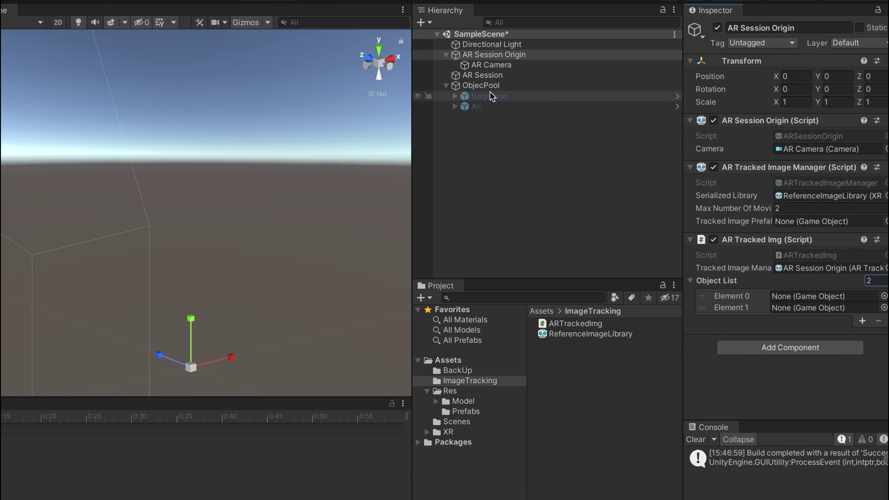
{"action": "mouse_move", "coordinate": [494, 96]}
{"action": "left_mouse_down"}
{"action": "mouse_move", "coordinate": [797, 308]}
{"action": "mouse_move", "coordinate": [796, 296]}
{"action": "left_mouse_up"}
{"action": "left_click_drag", "start_coordinate": [477, 106], "coordinate": [806, 319]}
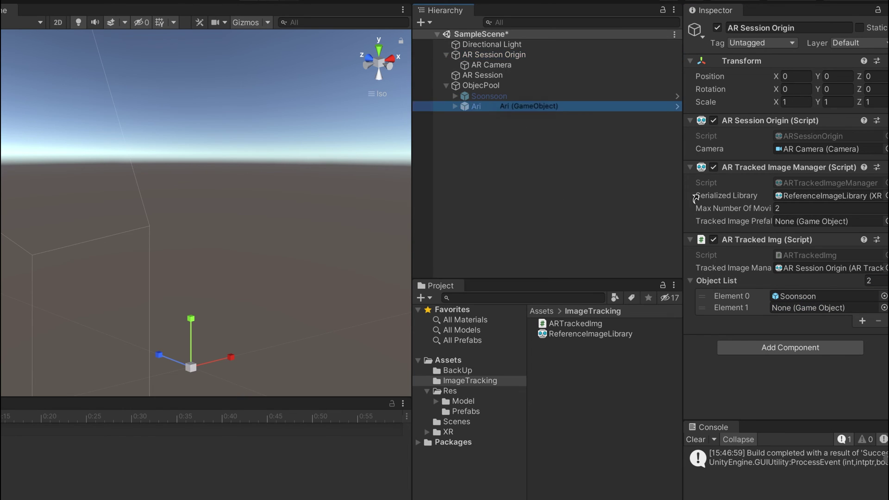